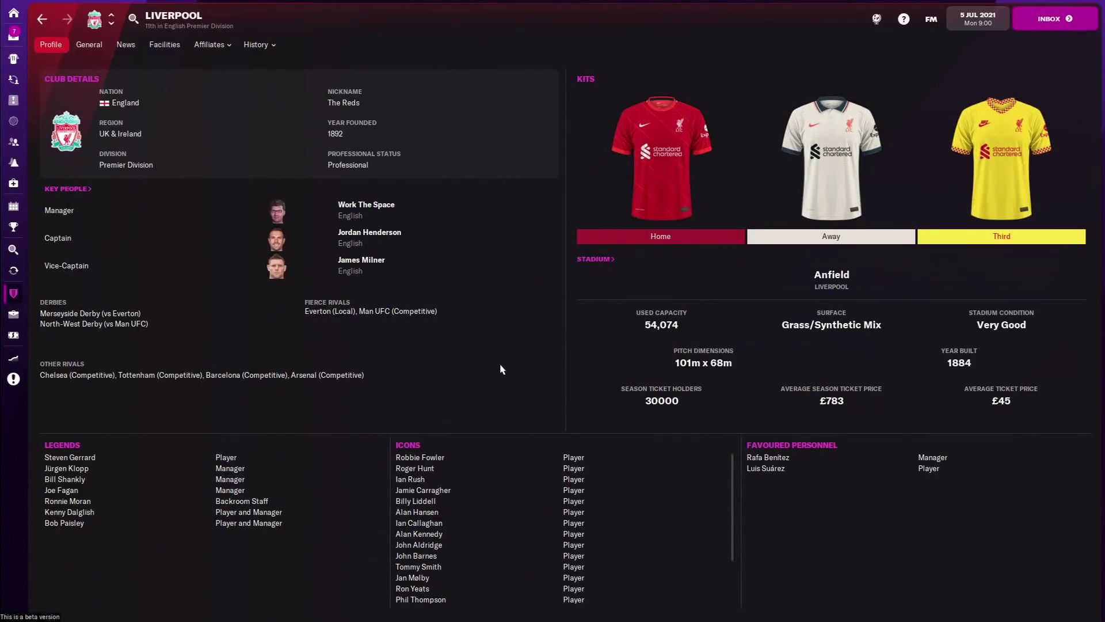
Cycle through the Manchester City, Manchester UFC and Newcastle profiles, then go back Home
{"action": "left_click", "coordinate": [111, 25]}
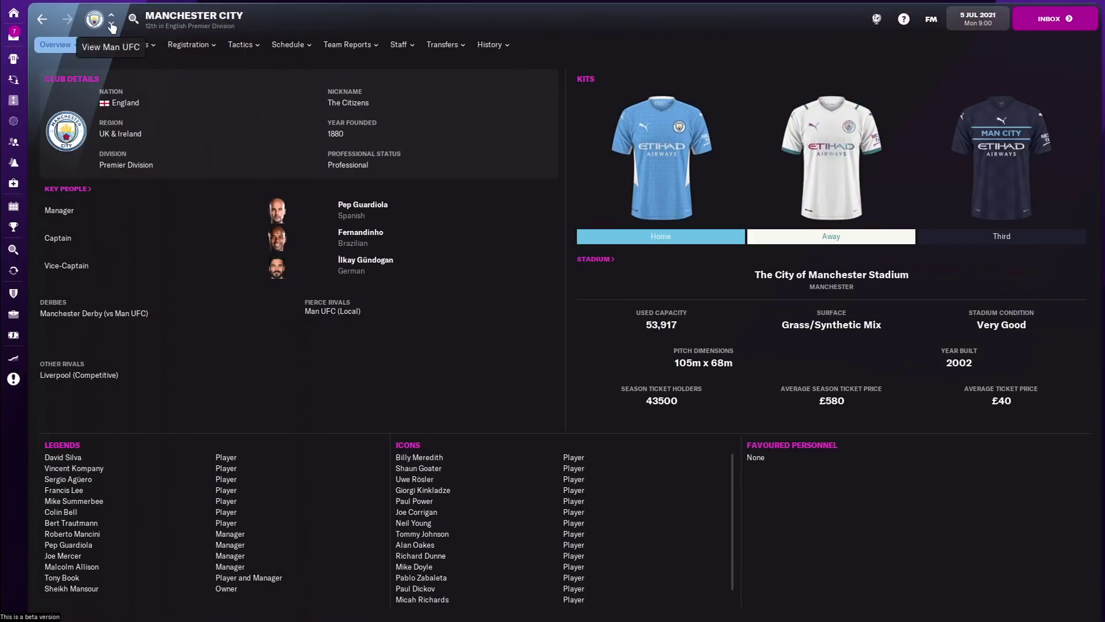
{"action": "left_click", "coordinate": [111, 26]}
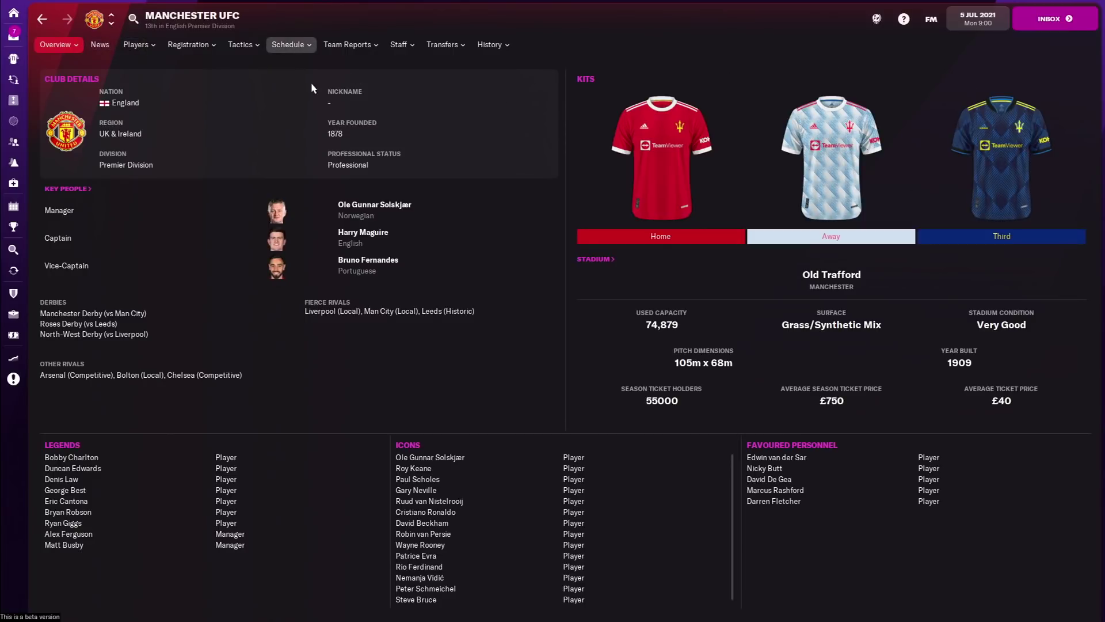
{"action": "left_click", "coordinate": [111, 25]}
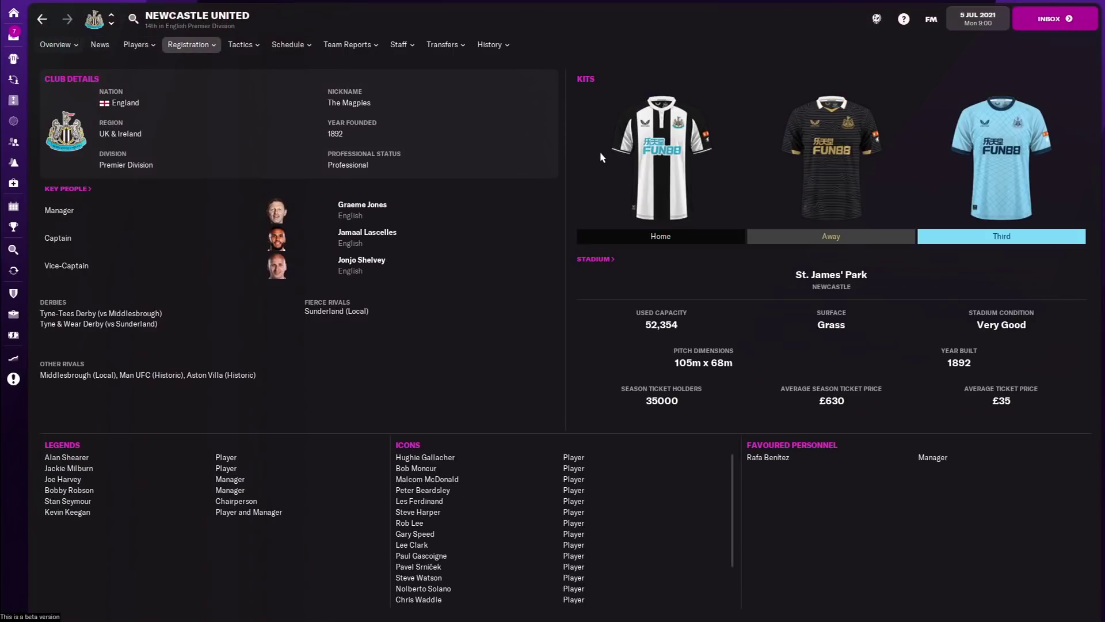
{"action": "left_click", "coordinate": [13, 14]}
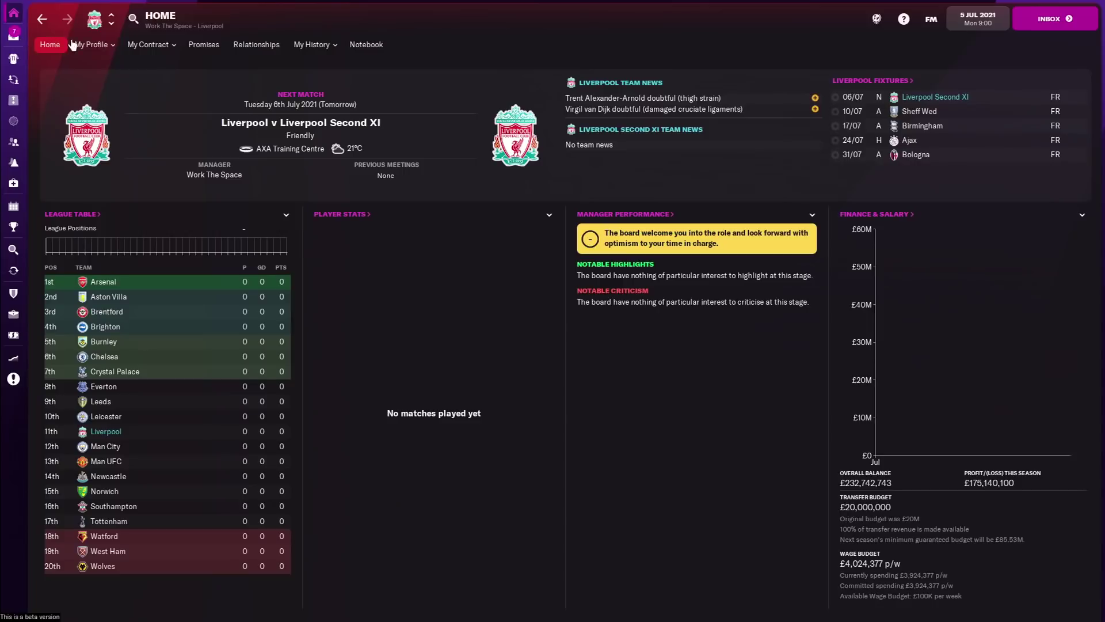
Open My Profile's manager editor and switch to the Head customisation tab
{"action": "left_click", "coordinate": [90, 44]}
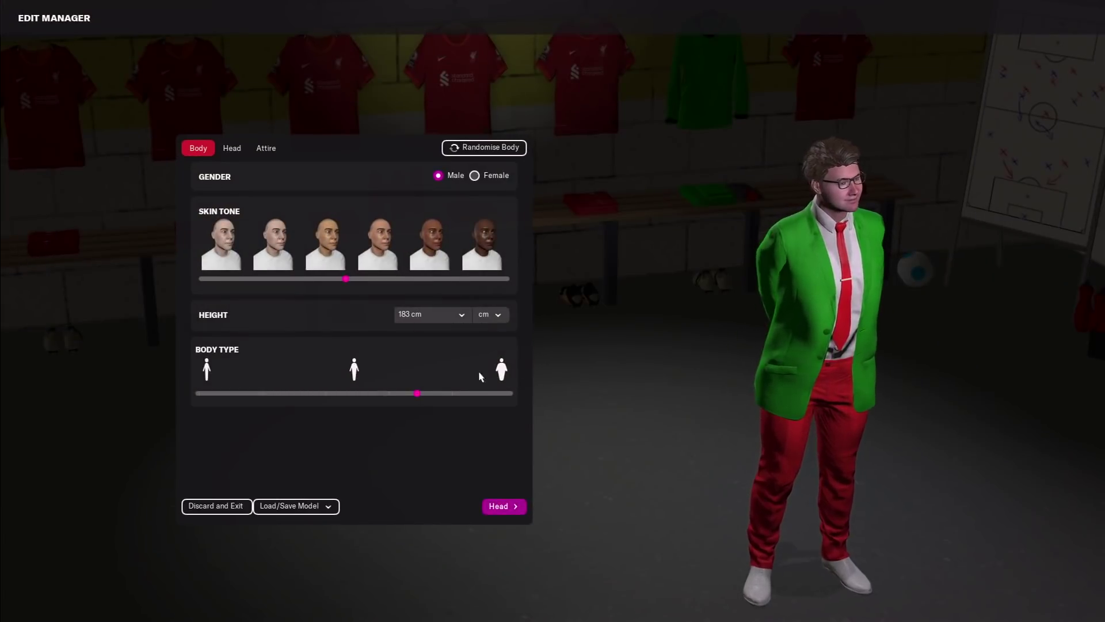
{"action": "left_click", "coordinate": [511, 506]}
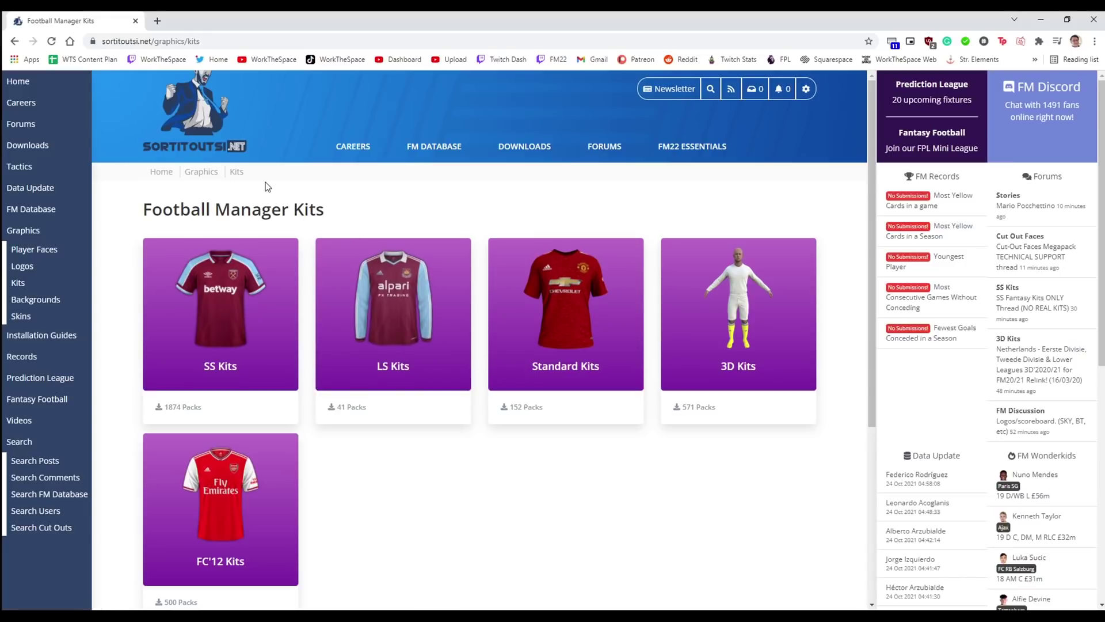
Choose the SS Kits card on sortitoutsi.net's Football Manager Kits page
{"action": "mouse_move", "coordinate": [227, 300]}
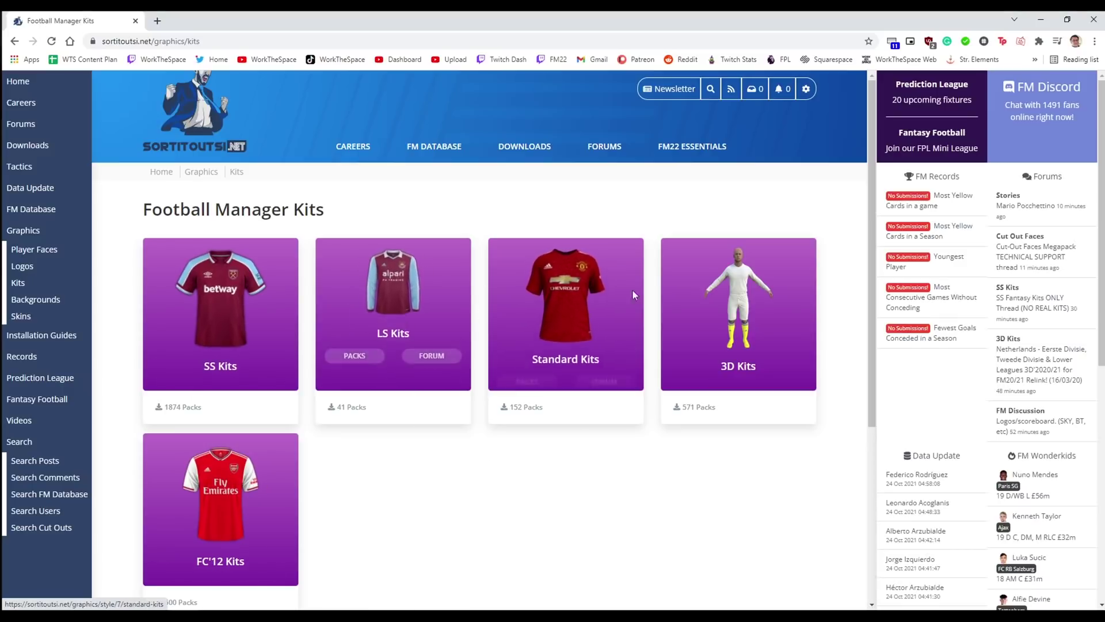
{"action": "mouse_move", "coordinate": [724, 316]}
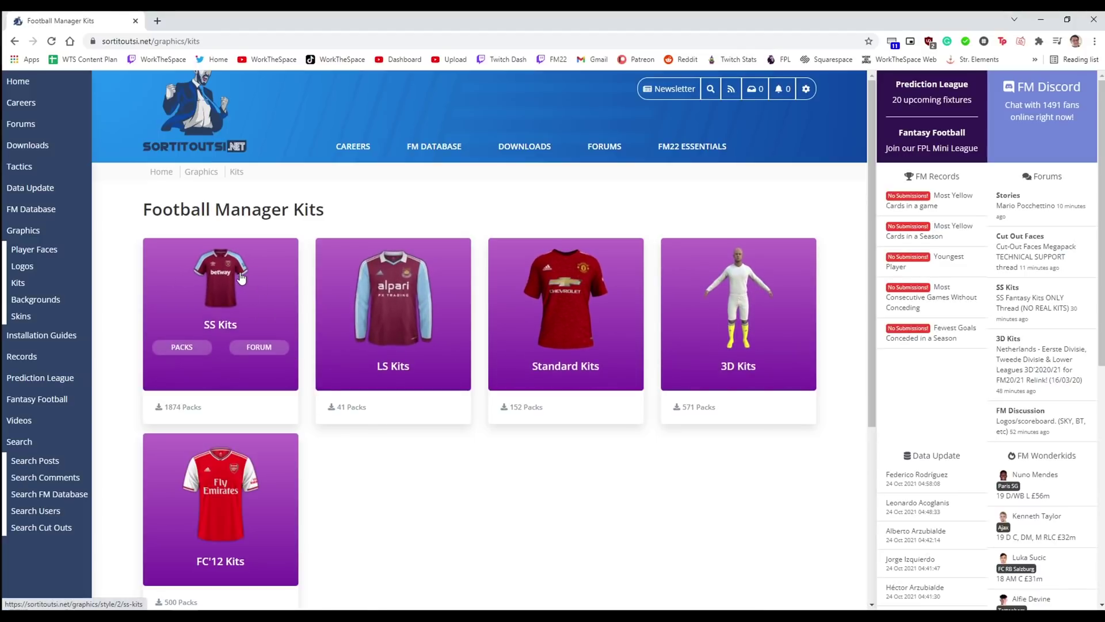
{"action": "left_click", "coordinate": [278, 313]}
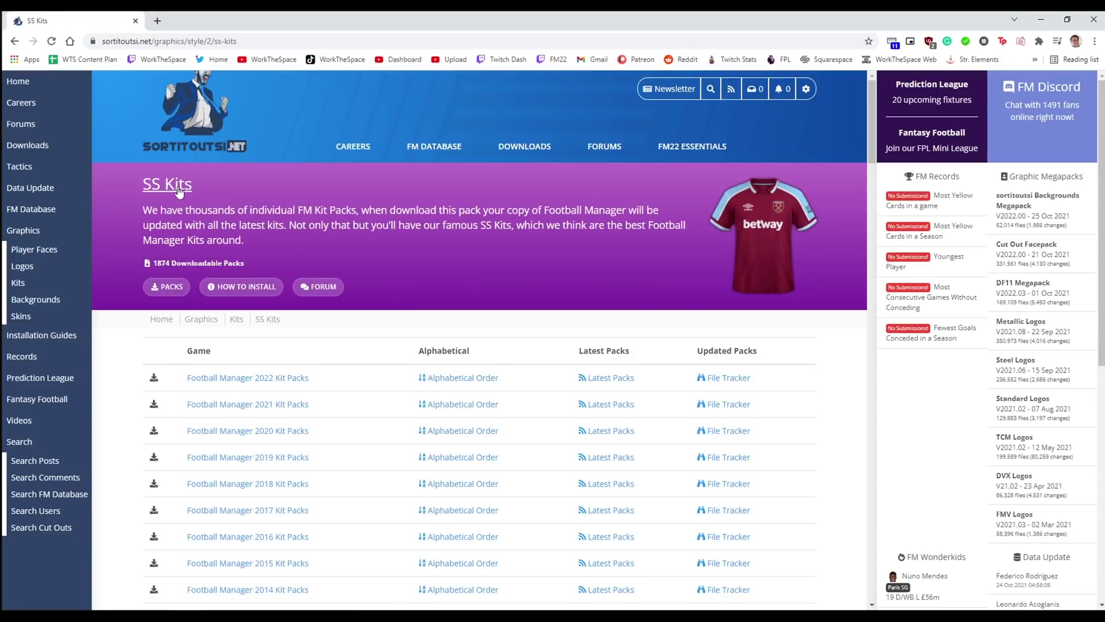
Open the England Leagues Level 1-6 SS pack from the Football Manager 2022 kit packs
{"action": "left_click", "coordinate": [257, 379]}
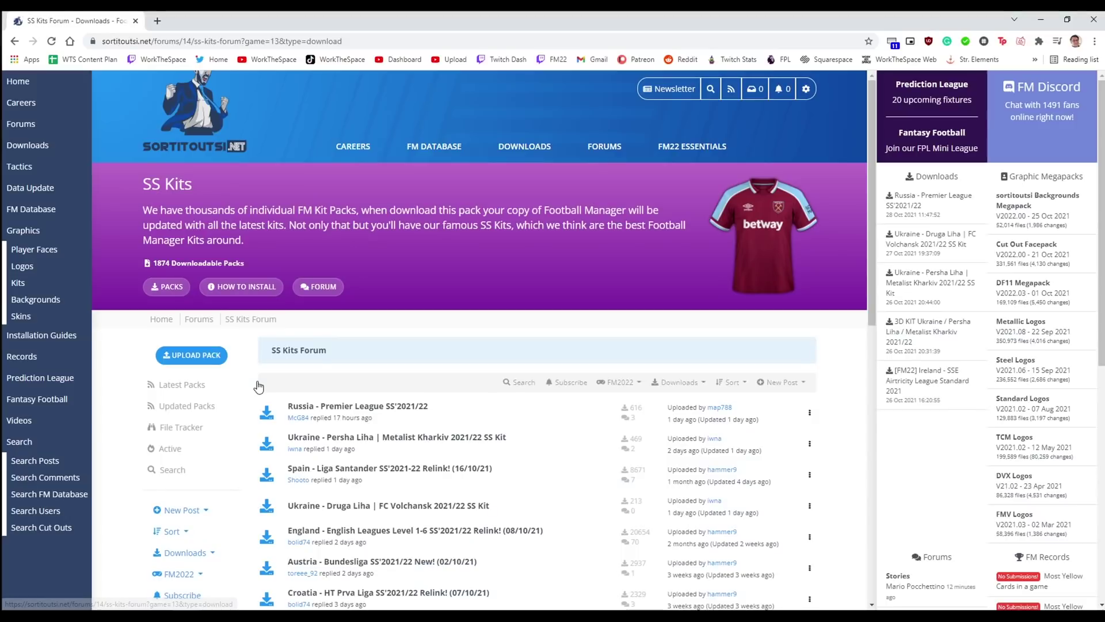
{"action": "scroll", "coordinate": [489, 370], "scroll_direction": "down", "scroll_amount": 5}
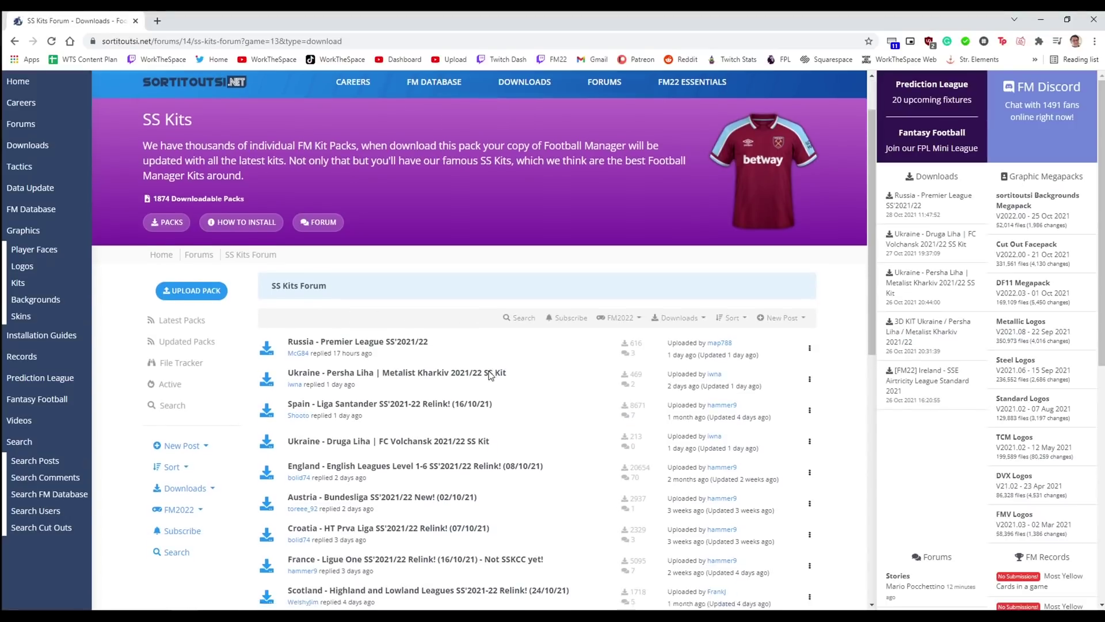
{"action": "scroll", "coordinate": [520, 373], "scroll_direction": "up", "scroll_amount": 2}
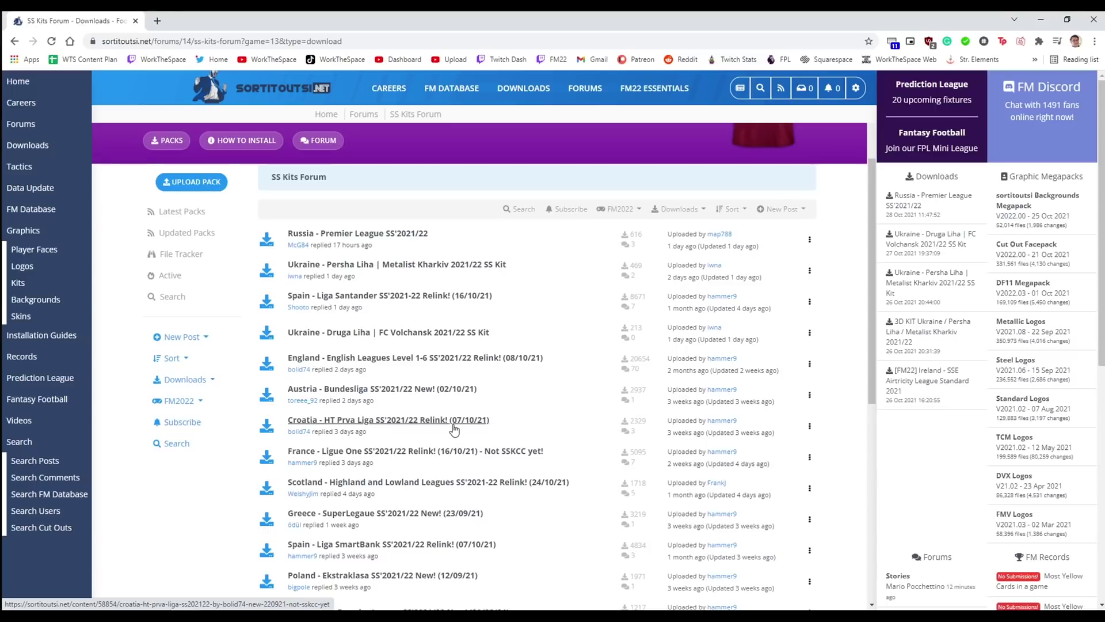
{"action": "left_click", "coordinate": [460, 356]}
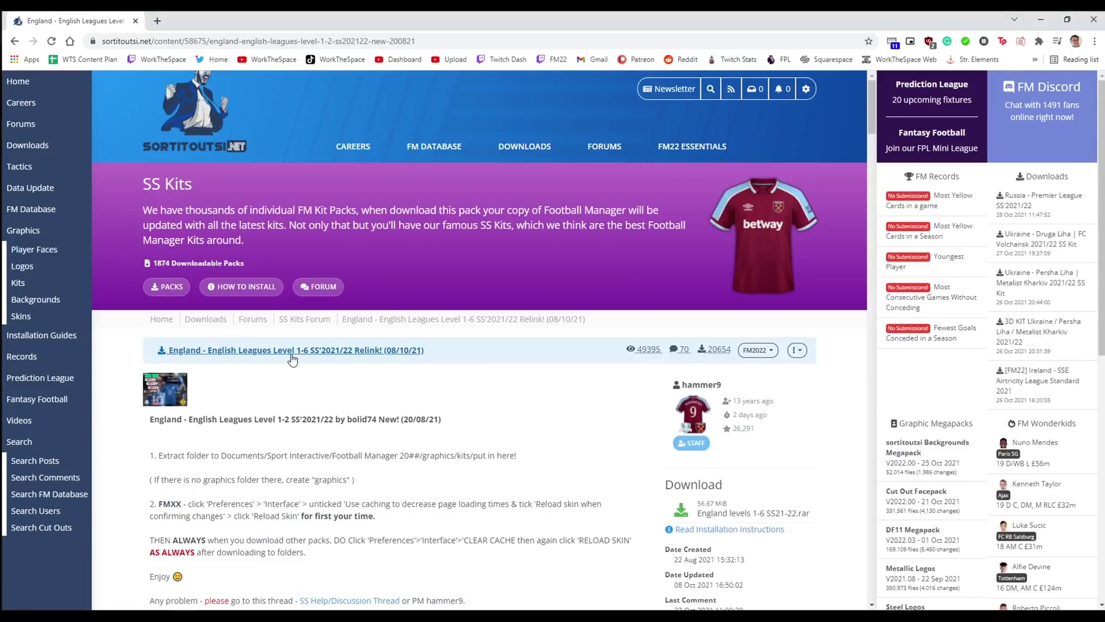
{"action": "scroll", "coordinate": [438, 363], "scroll_direction": "down", "scroll_amount": 8}
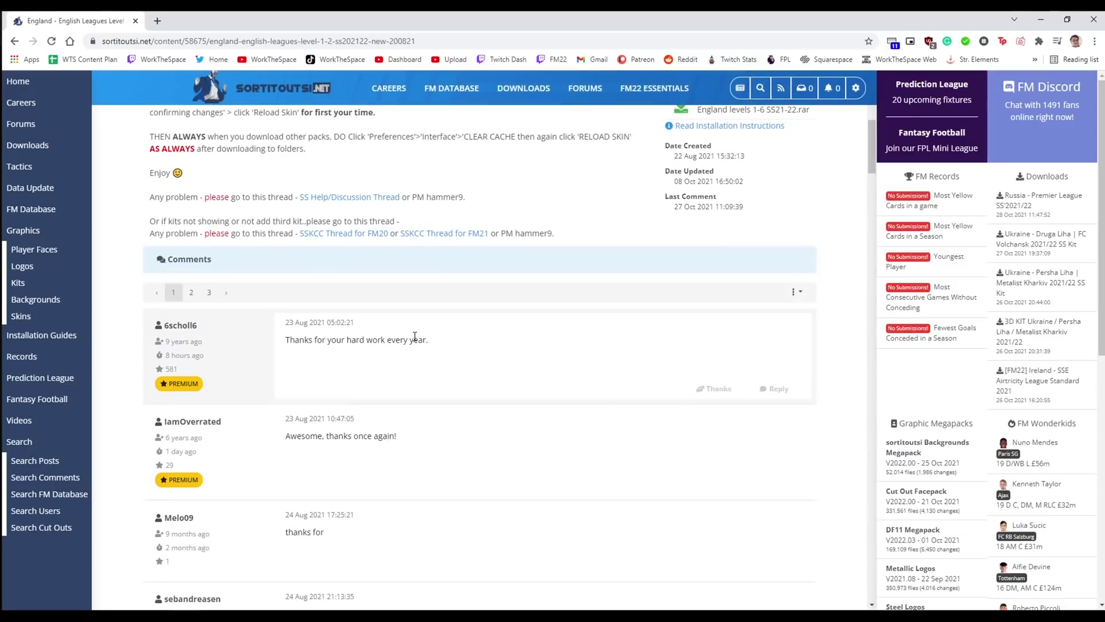
{"action": "scroll", "coordinate": [425, 313], "scroll_direction": "up", "scroll_amount": 4}
{"action": "scroll", "coordinate": [326, 317], "scroll_direction": "up", "scroll_amount": 2}
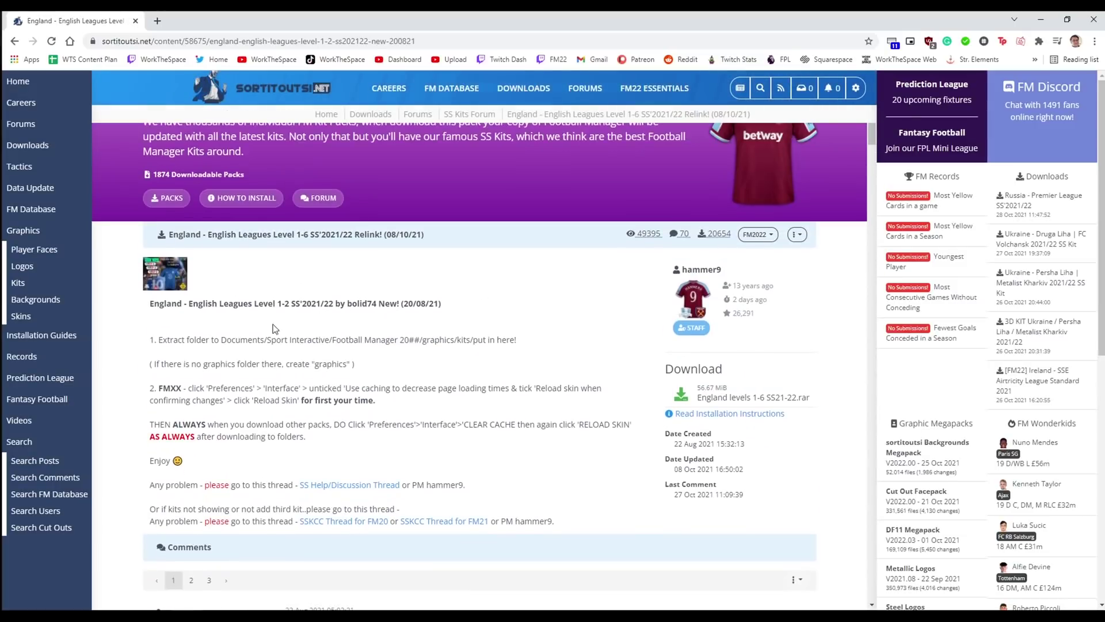
{"action": "left_click_drag", "start_coordinate": [275, 303], "coordinate": [376, 304]}
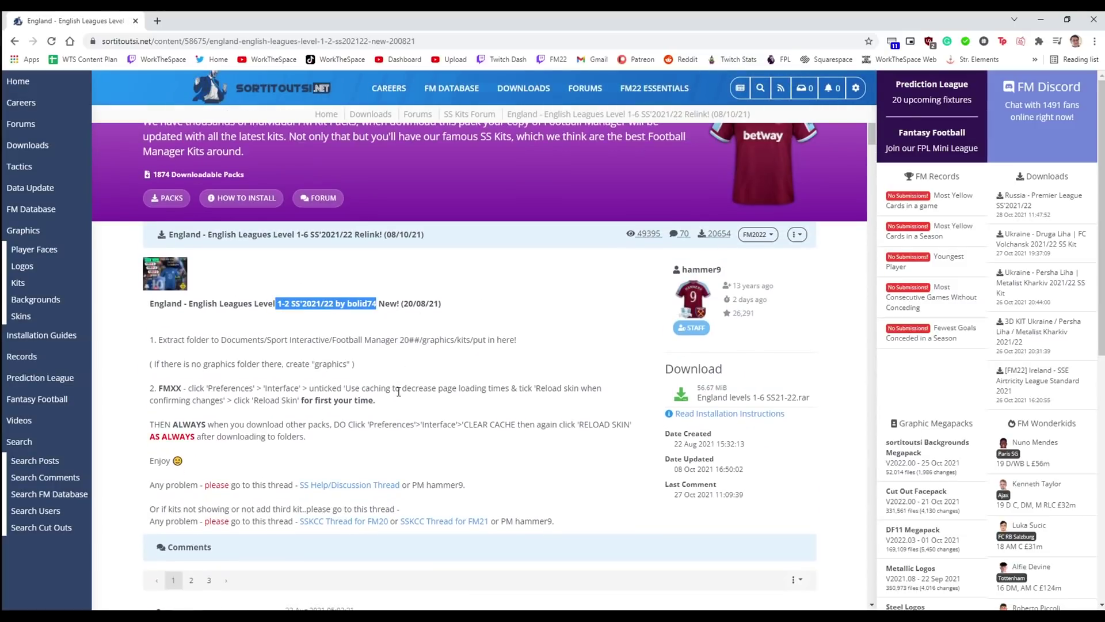
Download the 64.16 MB pack from the mediafire.com mirror
{"action": "left_click", "coordinate": [688, 404]}
{"action": "scroll", "coordinate": [405, 397], "scroll_direction": "down", "scroll_amount": 4}
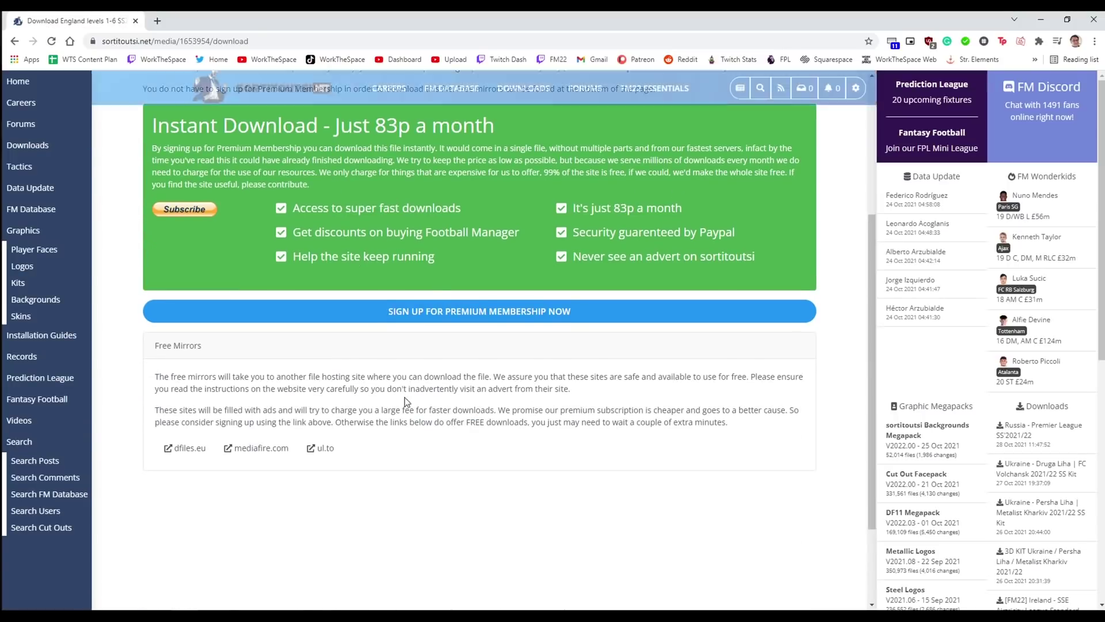
{"action": "left_click", "coordinate": [259, 449]}
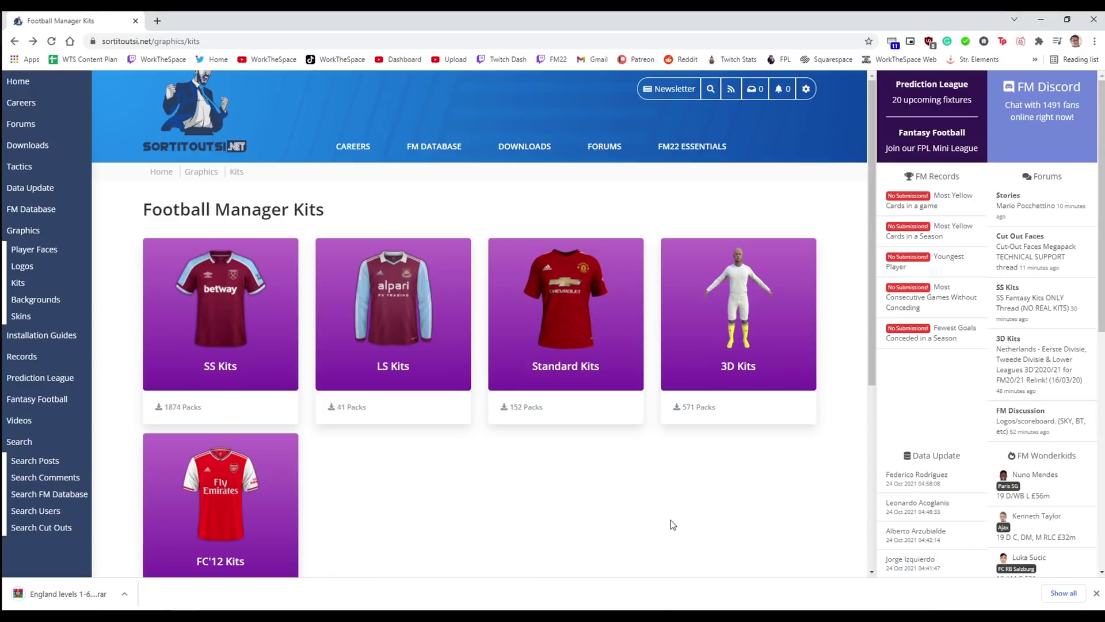
Open the England Level 1-6 3D pack under Football Manager 2022 3D Kit Packs
{"action": "left_click", "coordinate": [732, 286]}
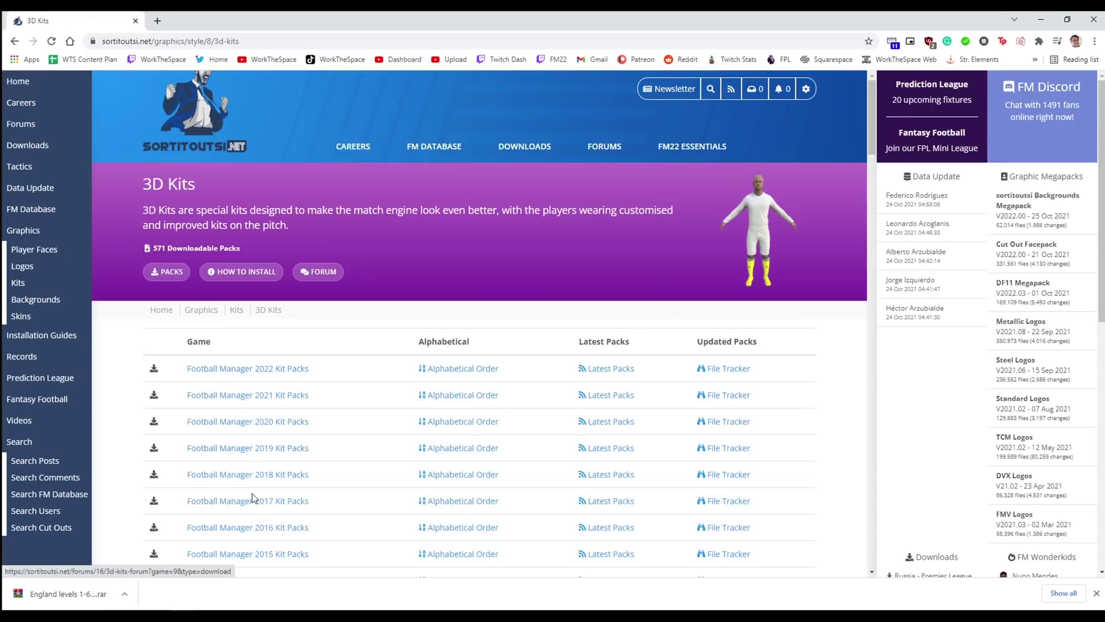
{"action": "left_click", "coordinate": [279, 373]}
{"action": "scroll", "coordinate": [464, 241], "scroll_direction": "down", "scroll_amount": 3}
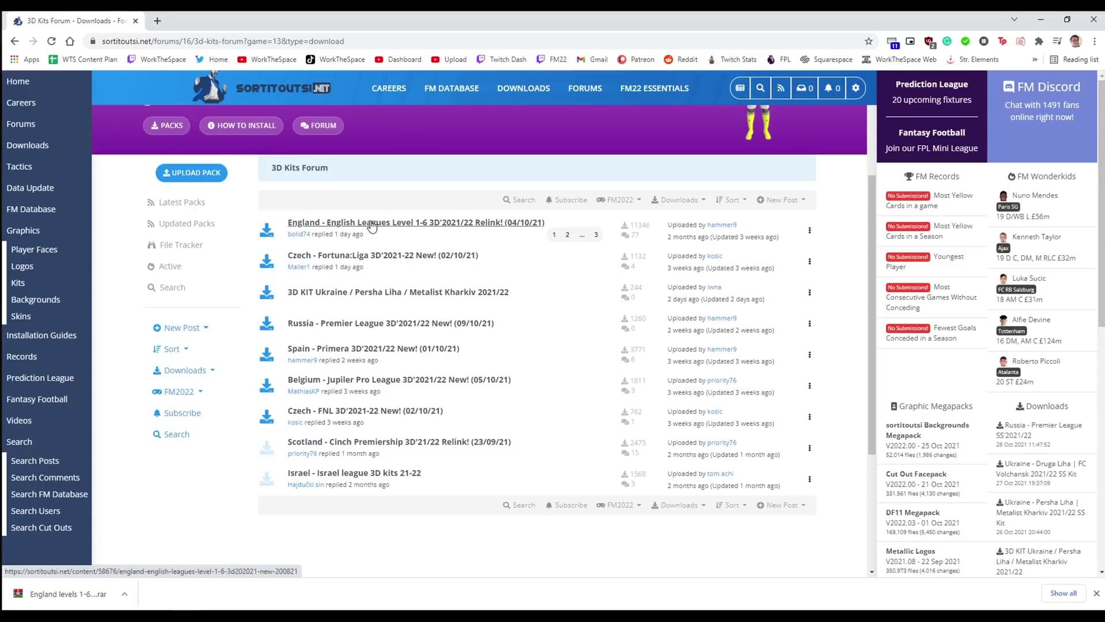
{"action": "left_click", "coordinate": [443, 227]}
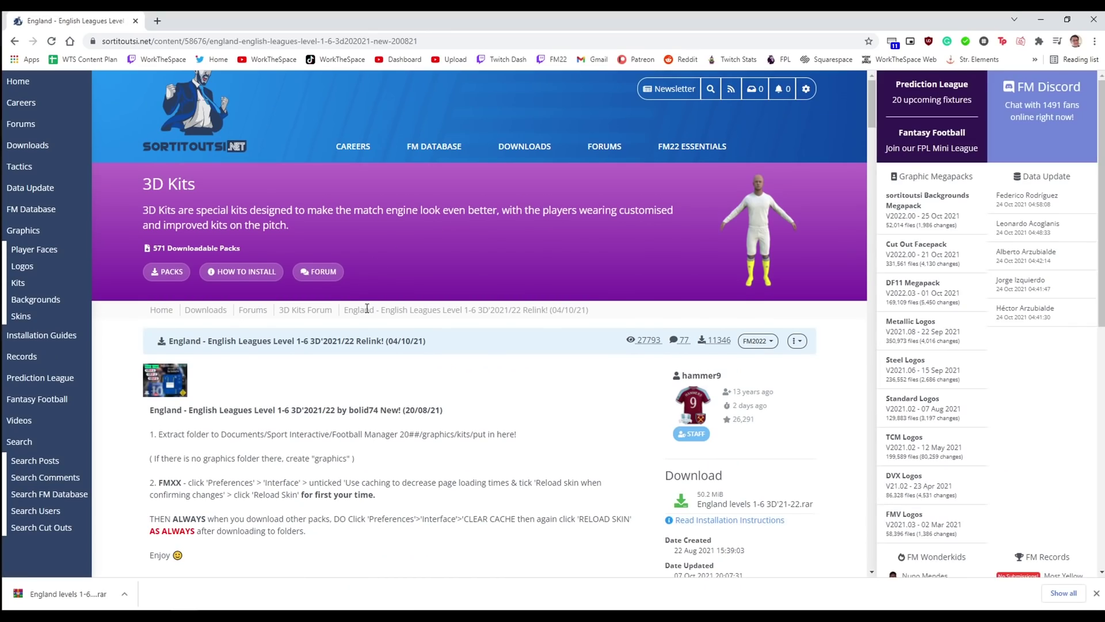
{"action": "scroll", "coordinate": [368, 312], "scroll_direction": "down", "scroll_amount": 1}
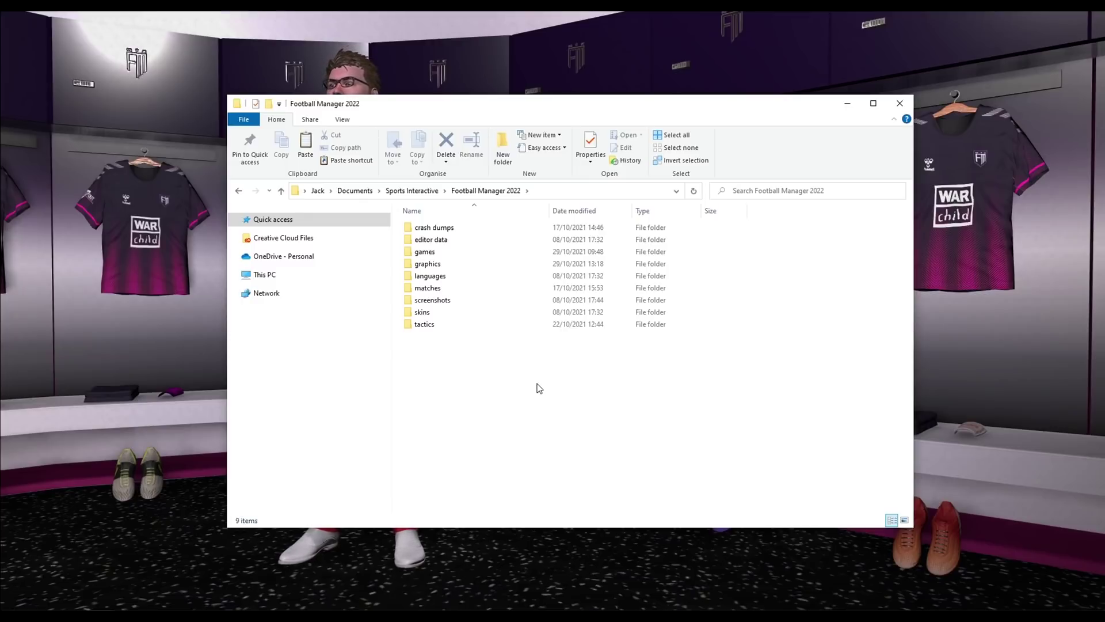
Check the Documents\Sports Interactive\Football Manager 2022 path in the address bar
{"action": "left_click", "coordinate": [593, 190]}
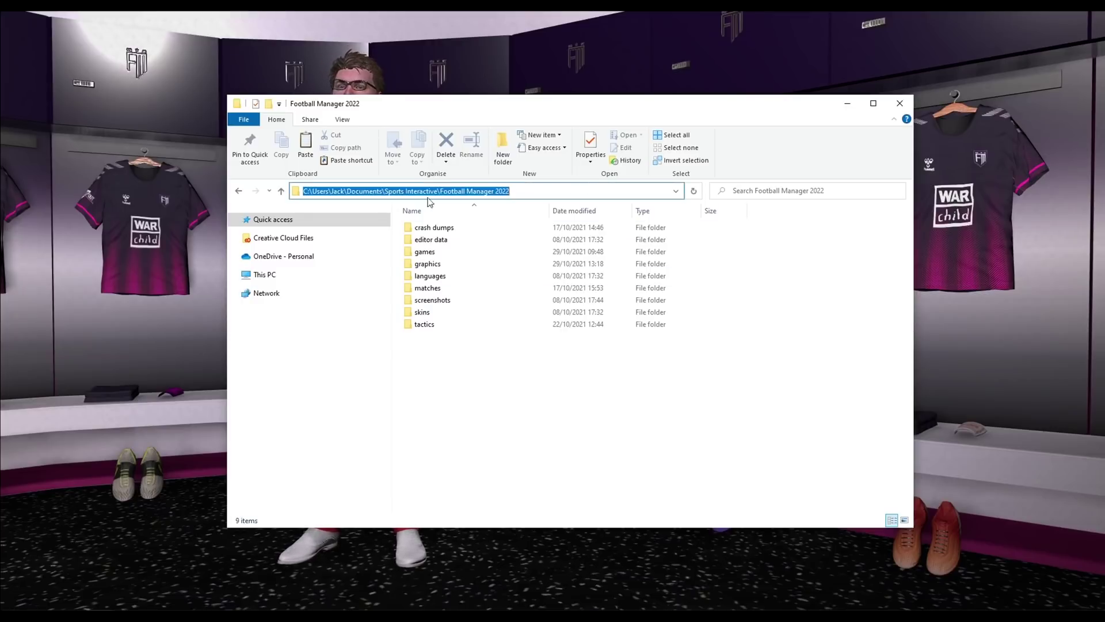
{"action": "left_click", "coordinate": [341, 194]}
{"action": "double_click", "coordinate": [349, 194]}
{"action": "left_click_drag", "start_coordinate": [387, 190], "coordinate": [511, 191]}
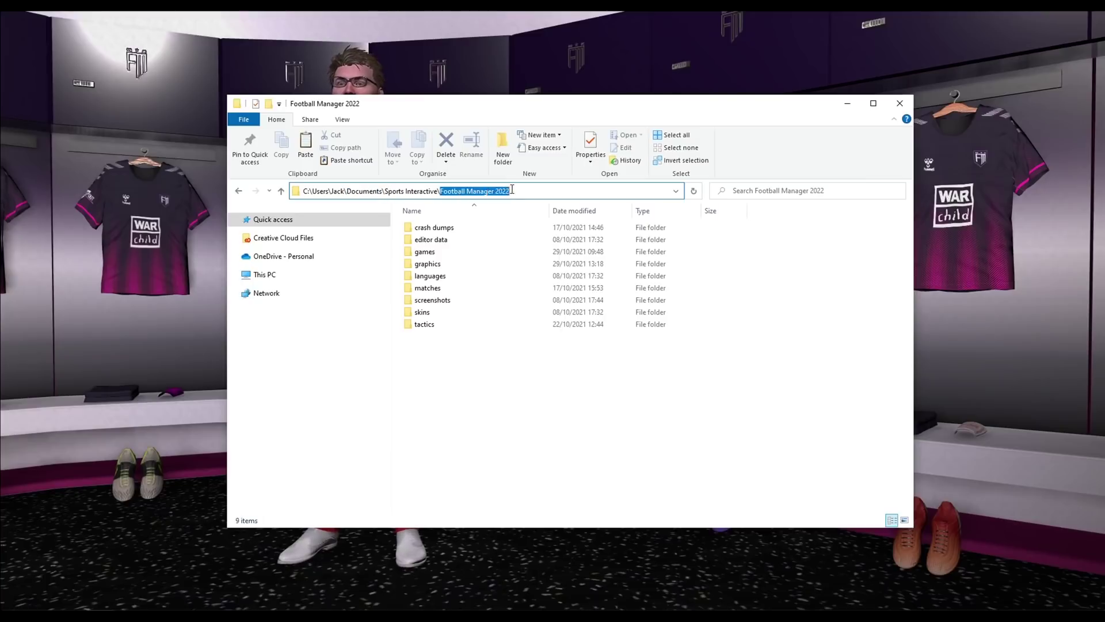
{"action": "left_click", "coordinate": [593, 391]}
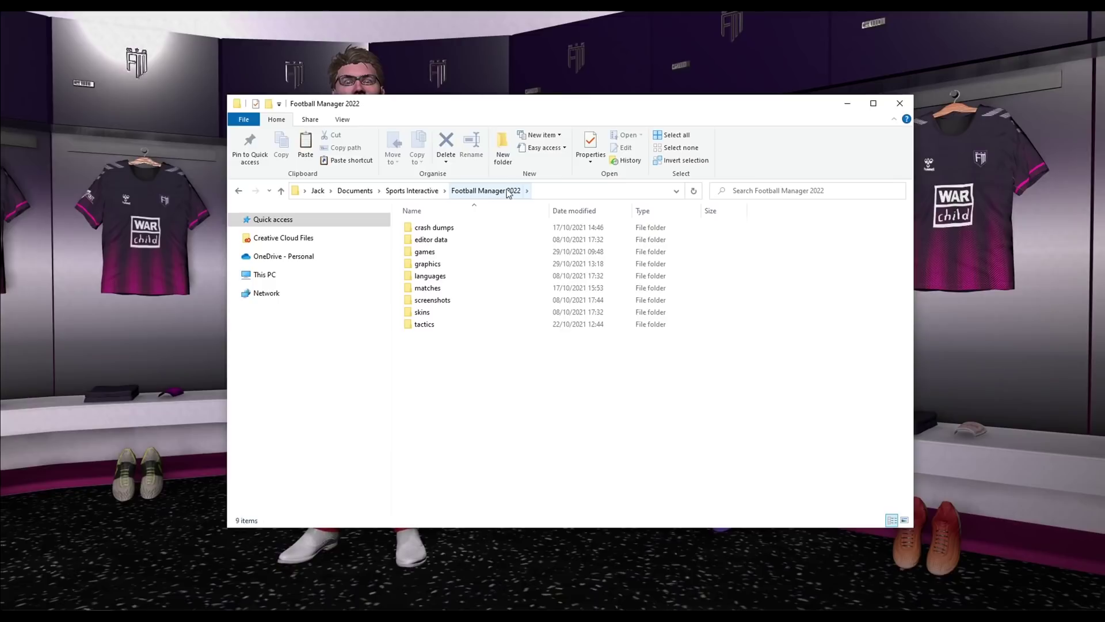
Look inside the graphics folder, then return to Football Manager 2022 and select graphics
{"action": "double_click", "coordinate": [429, 265]}
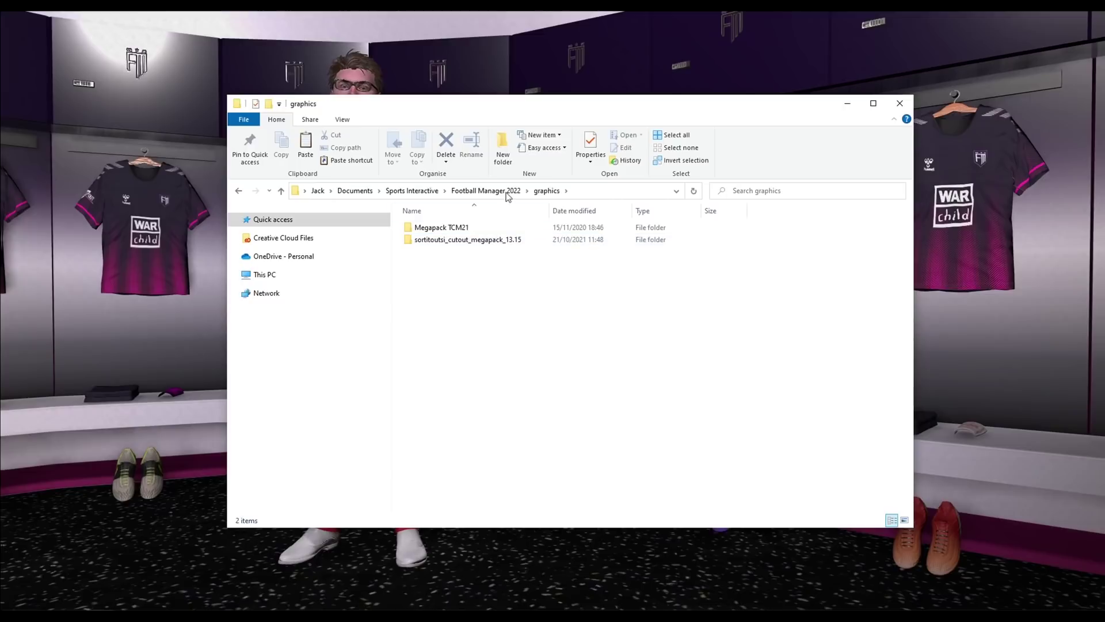
{"action": "left_click", "coordinate": [486, 191]}
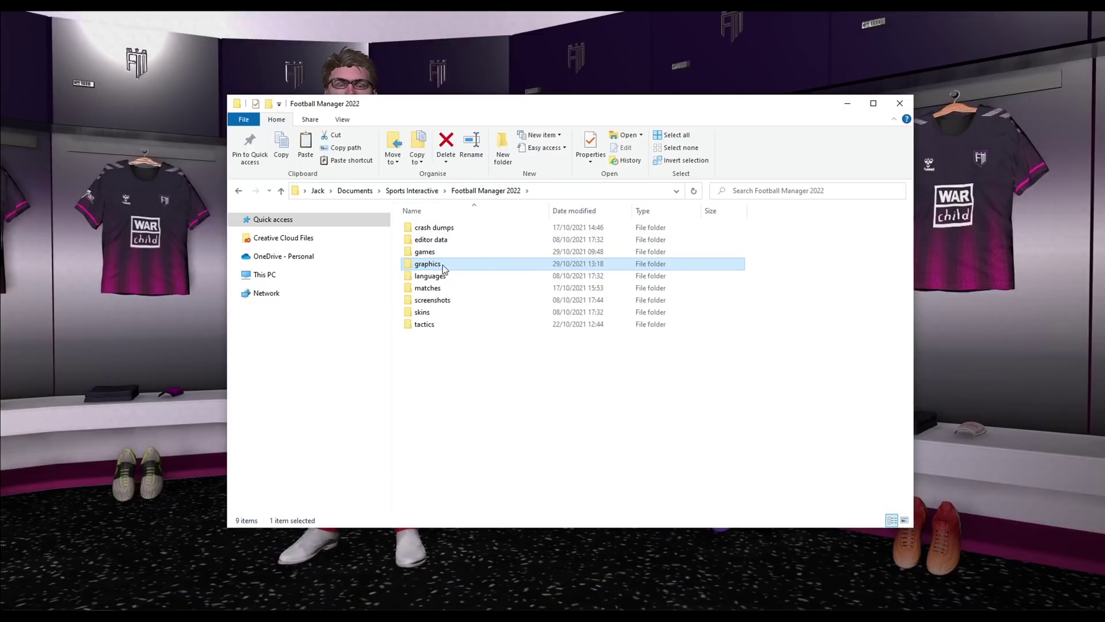
{"action": "right_click", "coordinate": [426, 345]}
{"action": "mouse_move", "coordinate": [396, 490]}
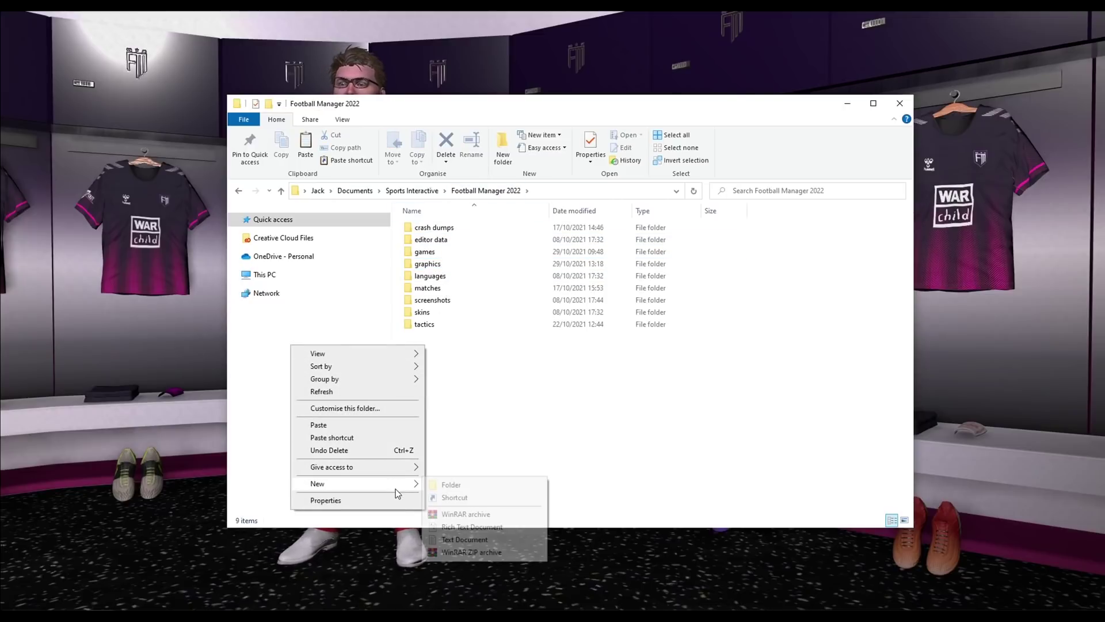
{"action": "left_click", "coordinate": [442, 374]}
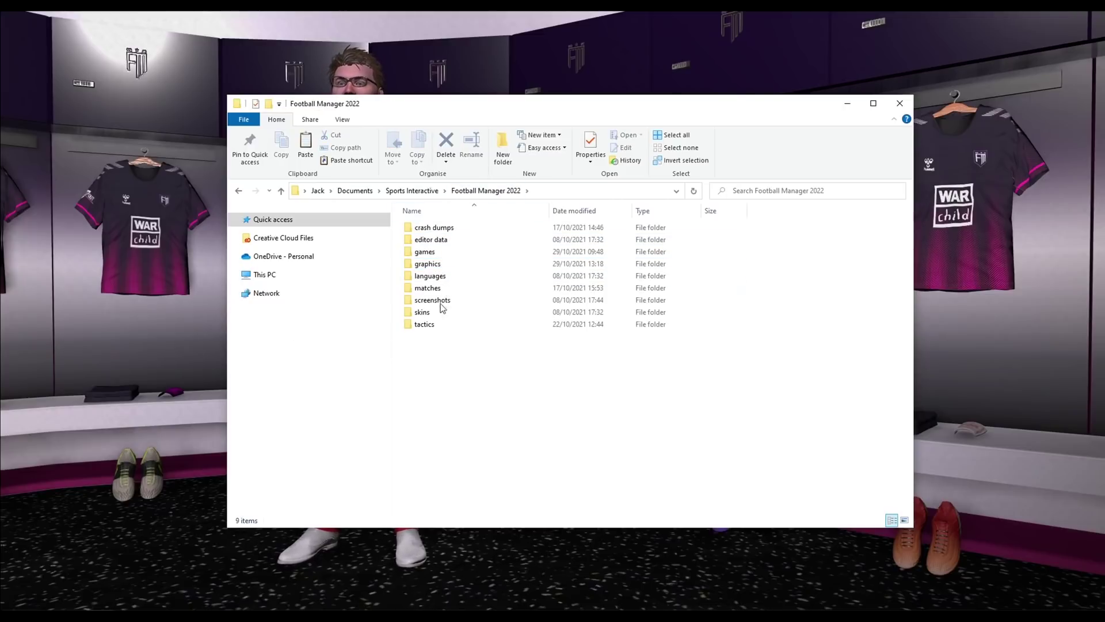
{"action": "left_click", "coordinate": [439, 265]}
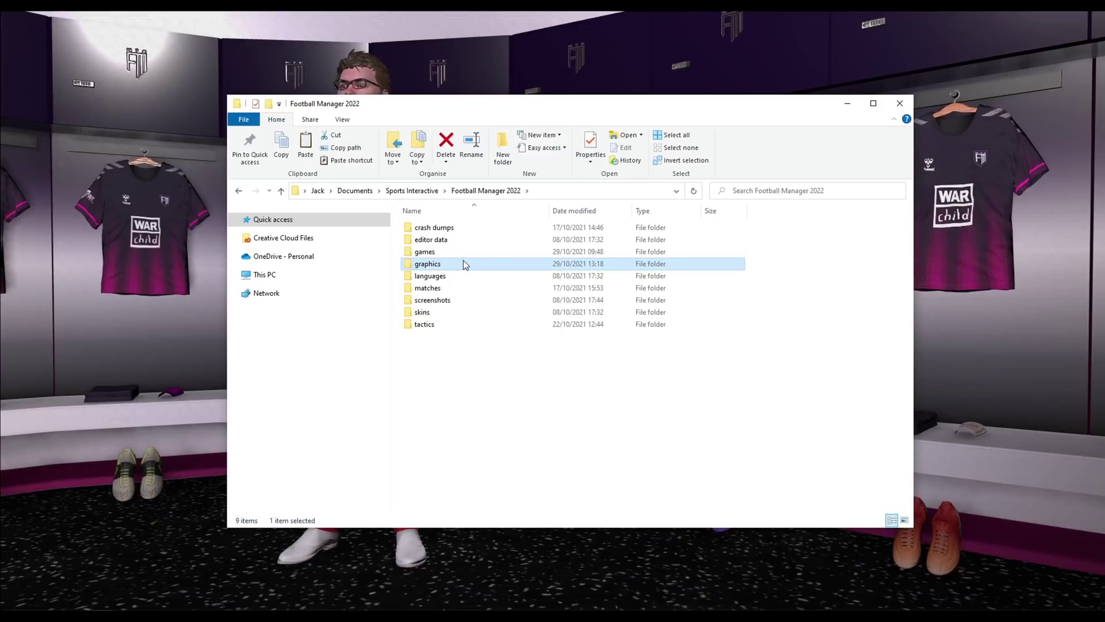
Paste both downloaded England levels 1-6 kit archives into the graphics folder
{"action": "double_click", "coordinate": [464, 263]}
{"action": "right_click", "coordinate": [467, 275]}
{"action": "left_click", "coordinate": [381, 354]}
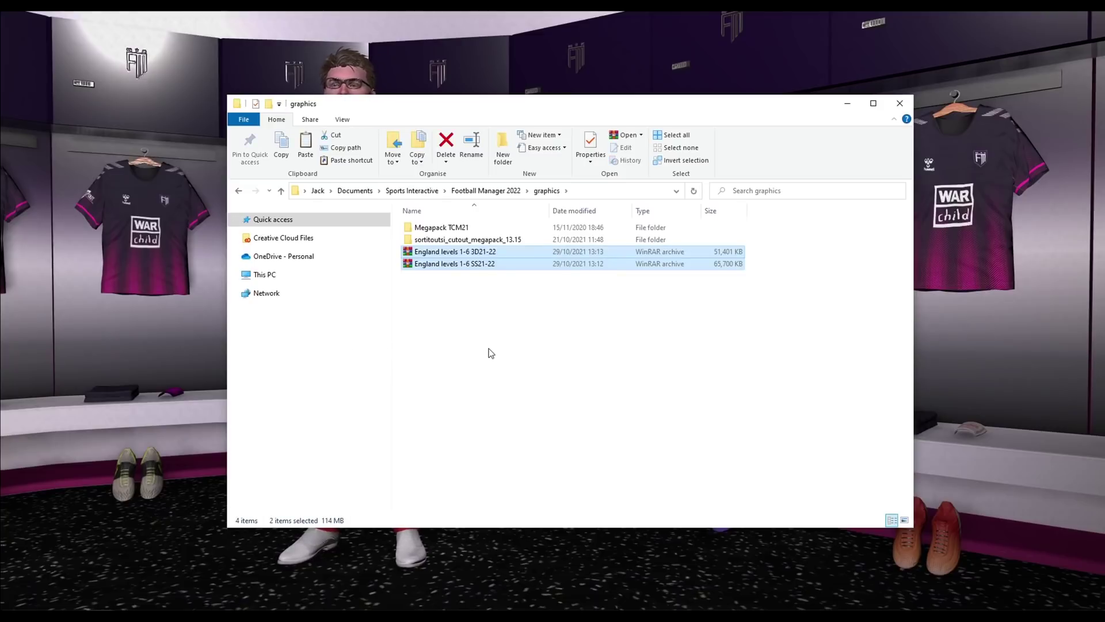
{"action": "left_click", "coordinate": [469, 304]}
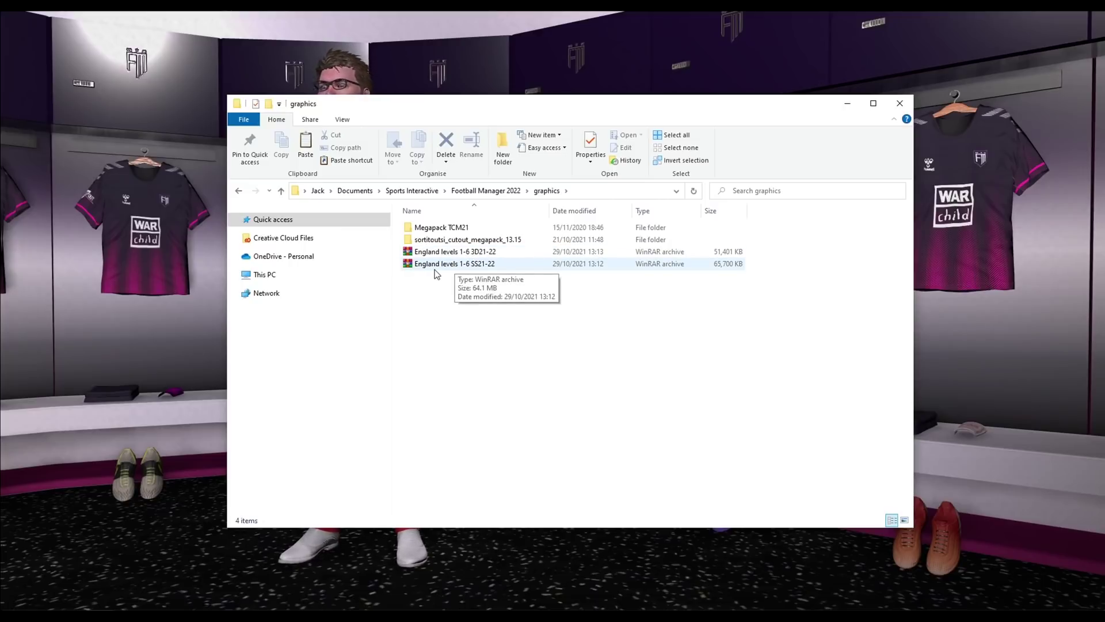
Create a 'kits' folder in graphics and drag both England archives into it
{"action": "right_click", "coordinate": [432, 311]}
{"action": "mouse_move", "coordinate": [402, 429]}
{"action": "left_click", "coordinate": [447, 428]}
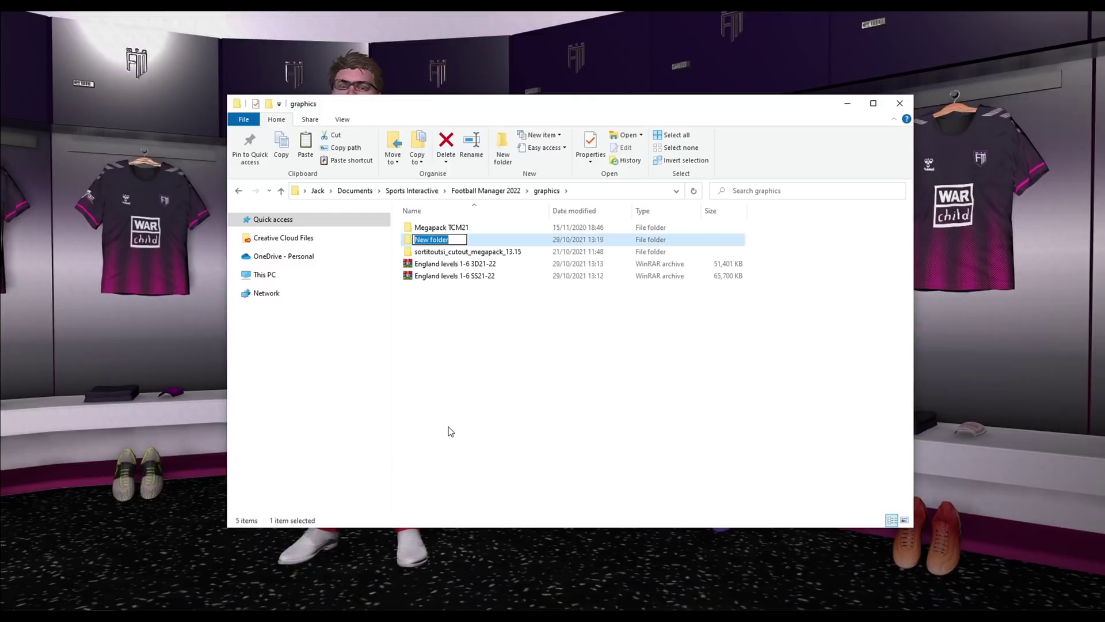
{"action": "type", "text": "kits"}
{"action": "key", "text": "Return"}
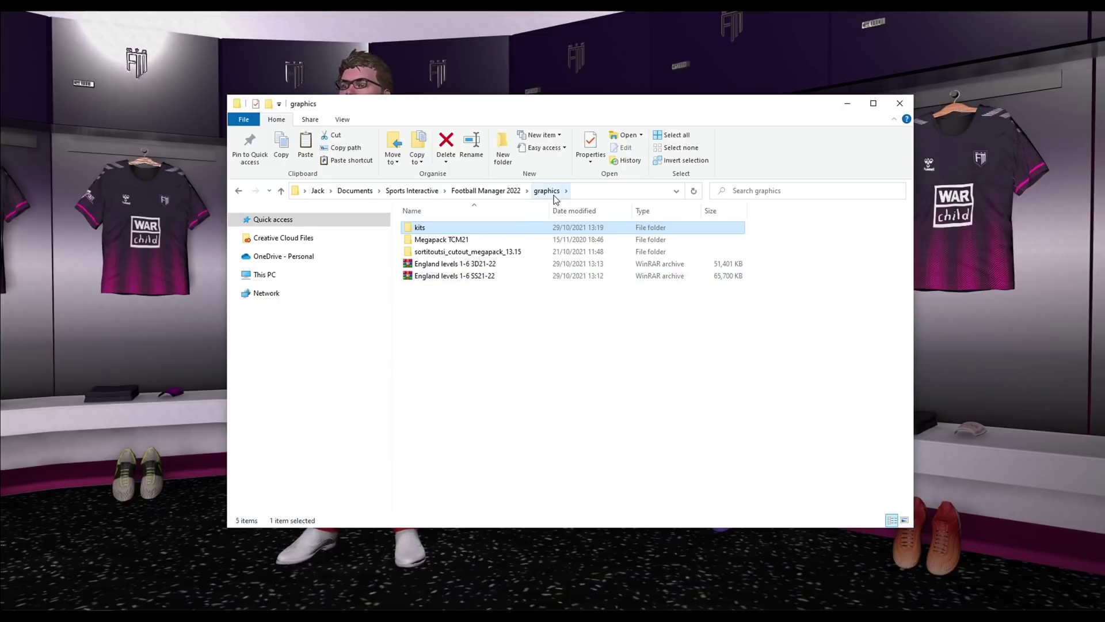
{"action": "left_click_drag", "start_coordinate": [439, 283], "coordinate": [431, 226]}
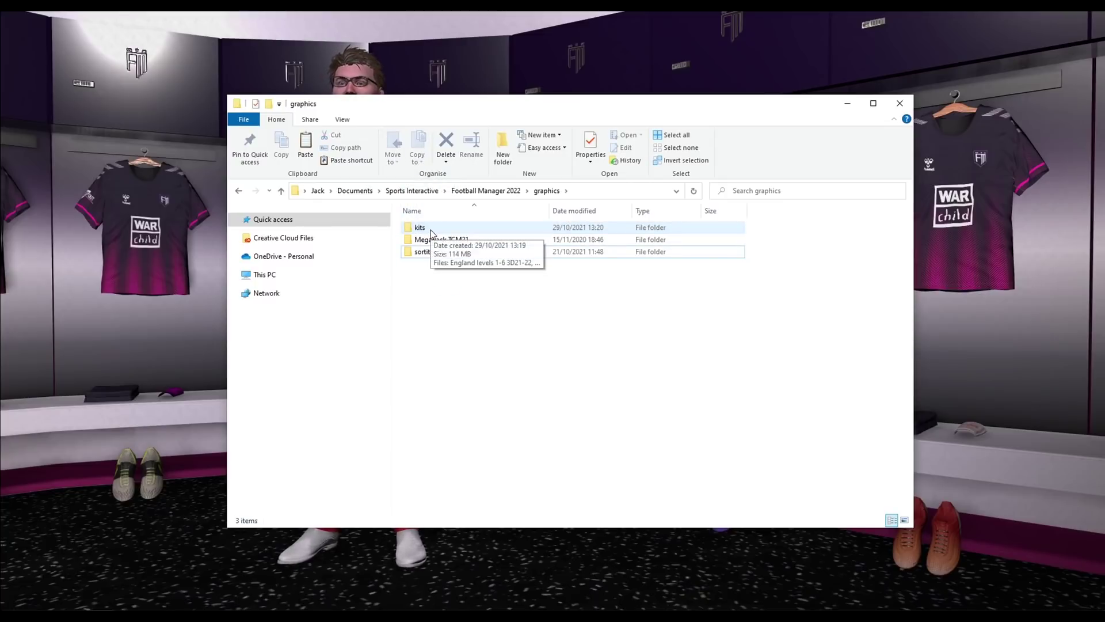
Open kits and extract both England archives, each into its own folder
{"action": "left_click", "coordinate": [433, 228]}
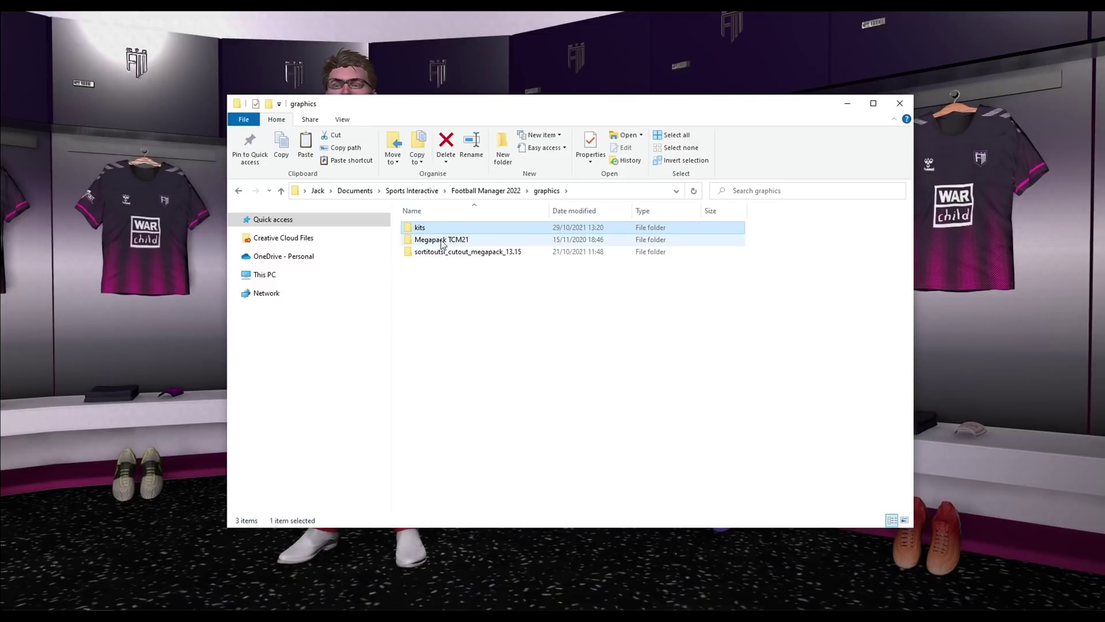
{"action": "double_click", "coordinate": [434, 228]}
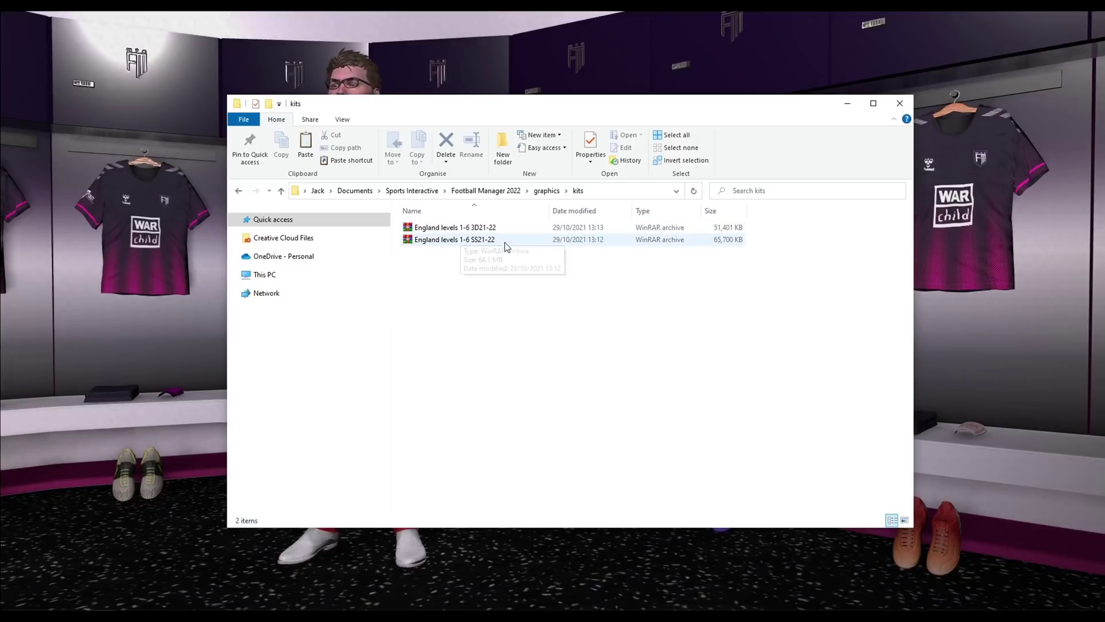
{"action": "left_click_drag", "start_coordinate": [478, 270], "coordinate": [467, 229]}
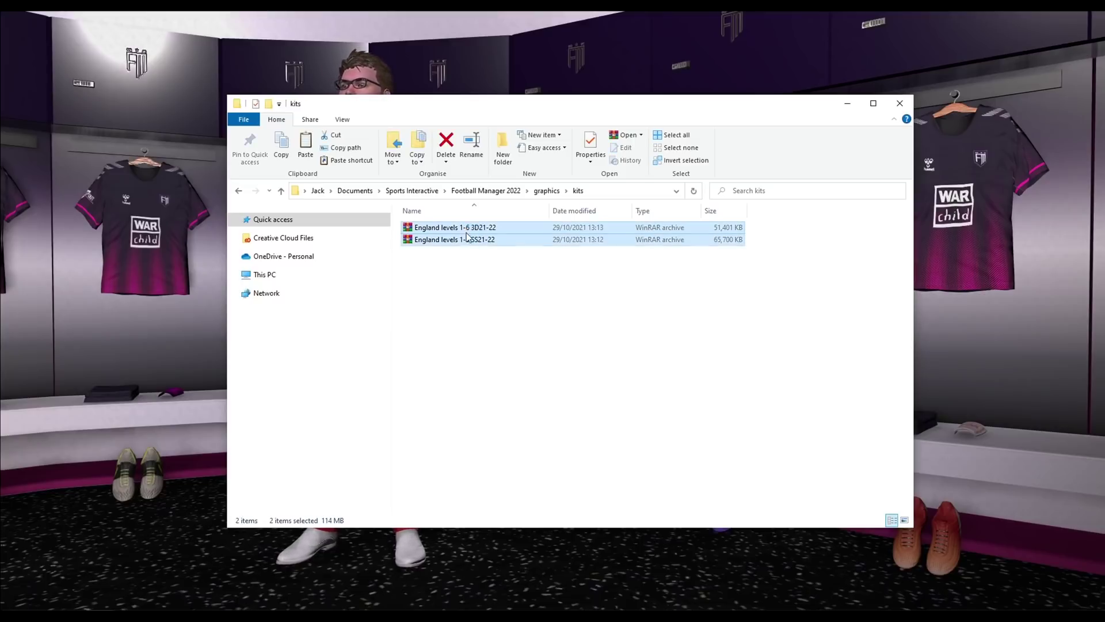
{"action": "right_click", "coordinate": [467, 241]}
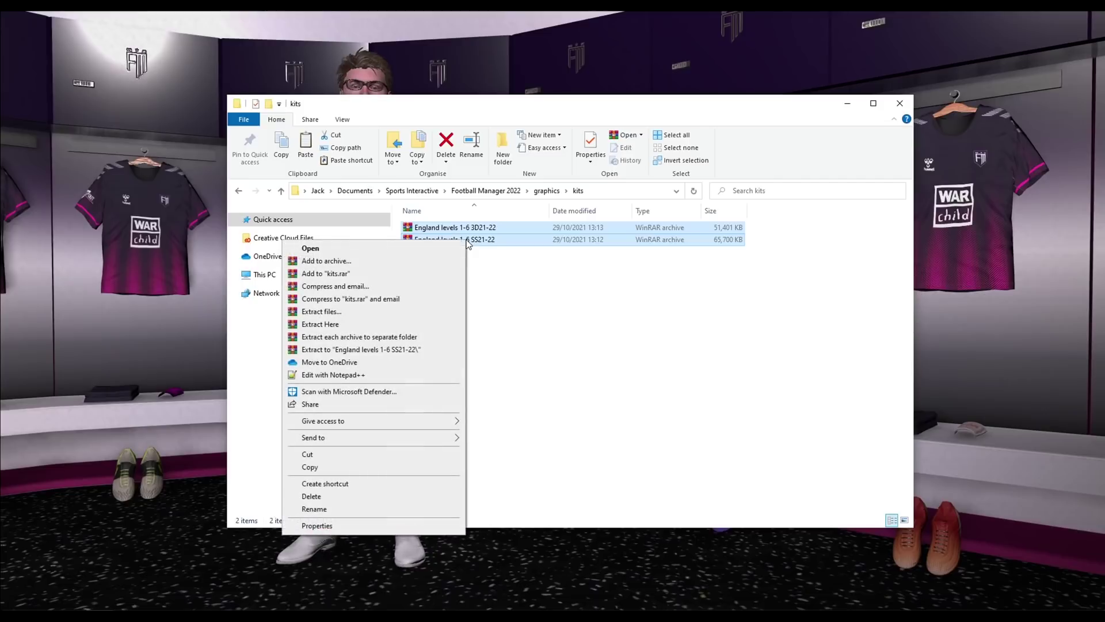
{"action": "left_click", "coordinate": [354, 338]}
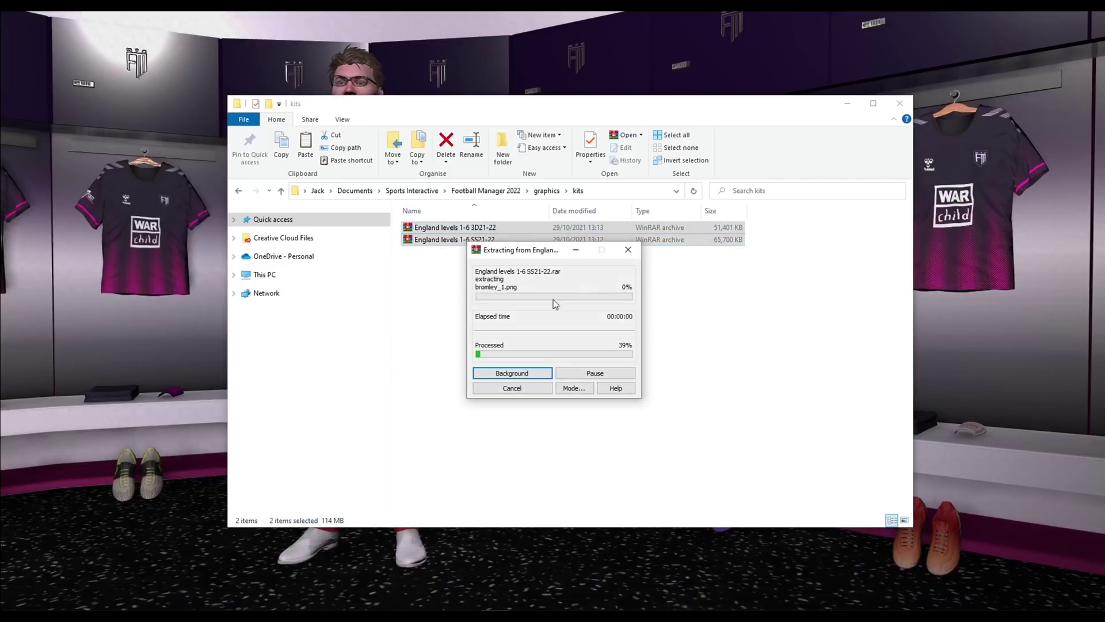
{"action": "left_click", "coordinate": [587, 316]}
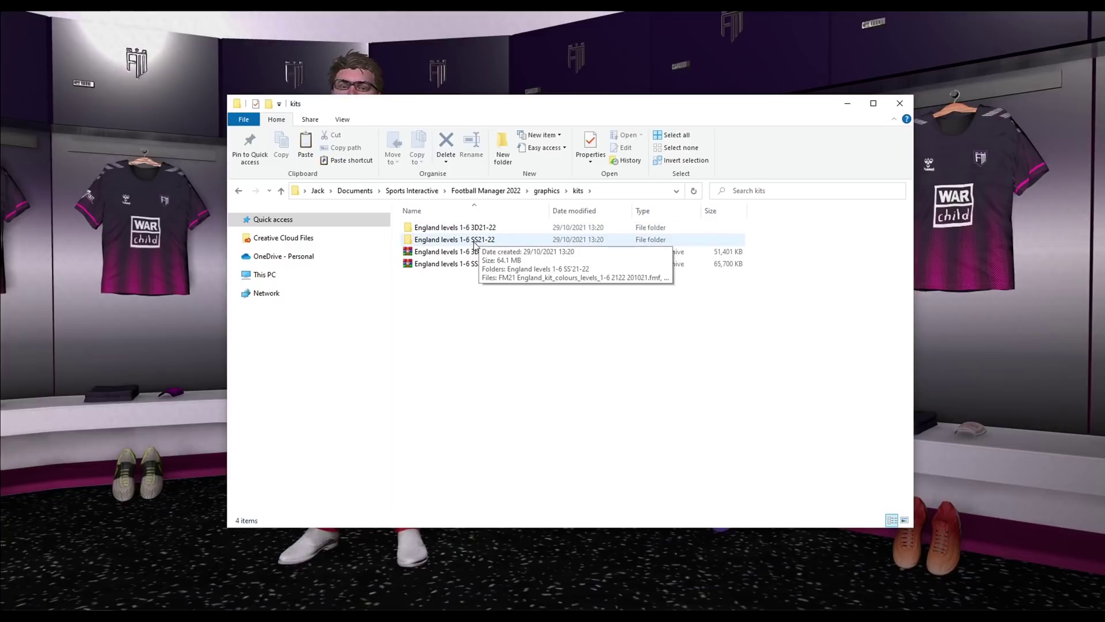
{"action": "left_click", "coordinate": [476, 265]}
{"action": "left_click", "coordinate": [508, 320]}
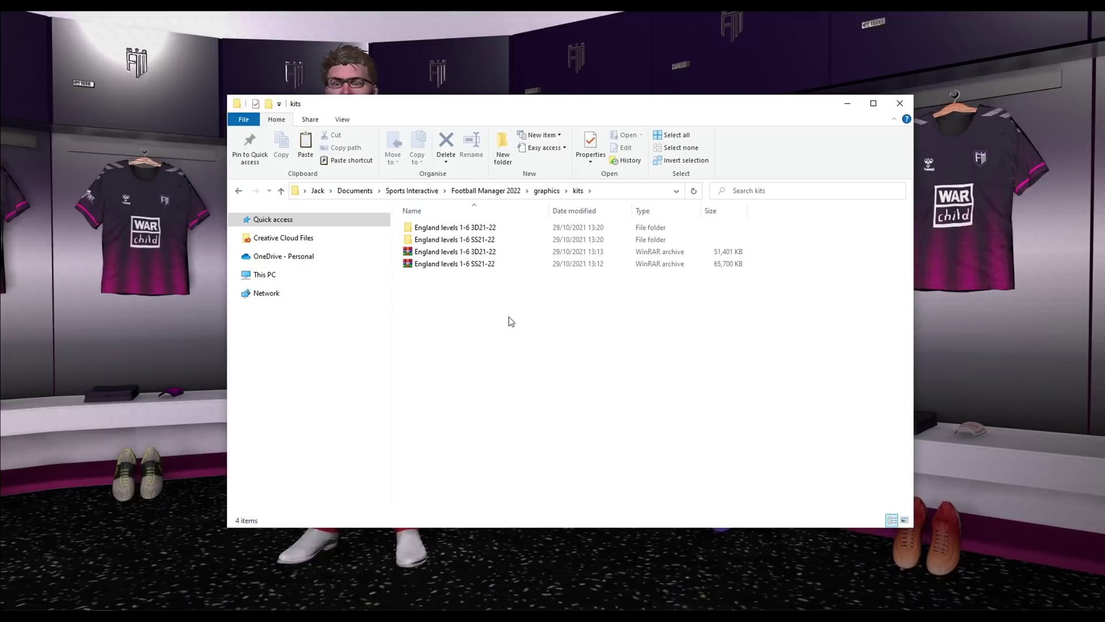
Browse into the SS21-22 pack's 1 Premier folder, then return to kits
{"action": "double_click", "coordinate": [488, 239]}
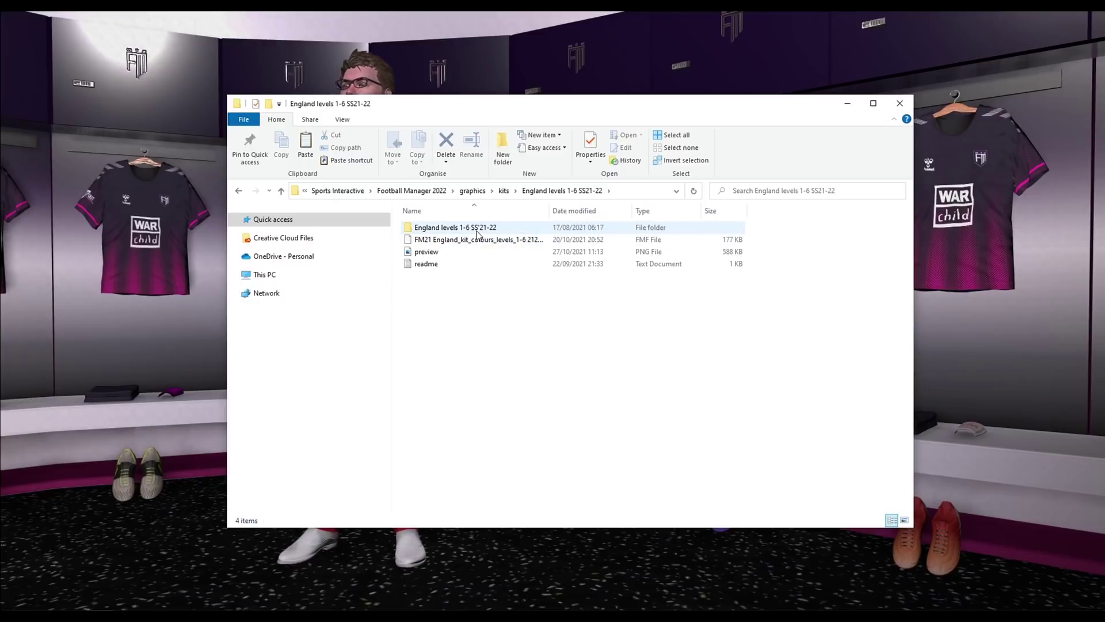
{"action": "double_click", "coordinate": [475, 230]}
{"action": "double_click", "coordinate": [450, 229]}
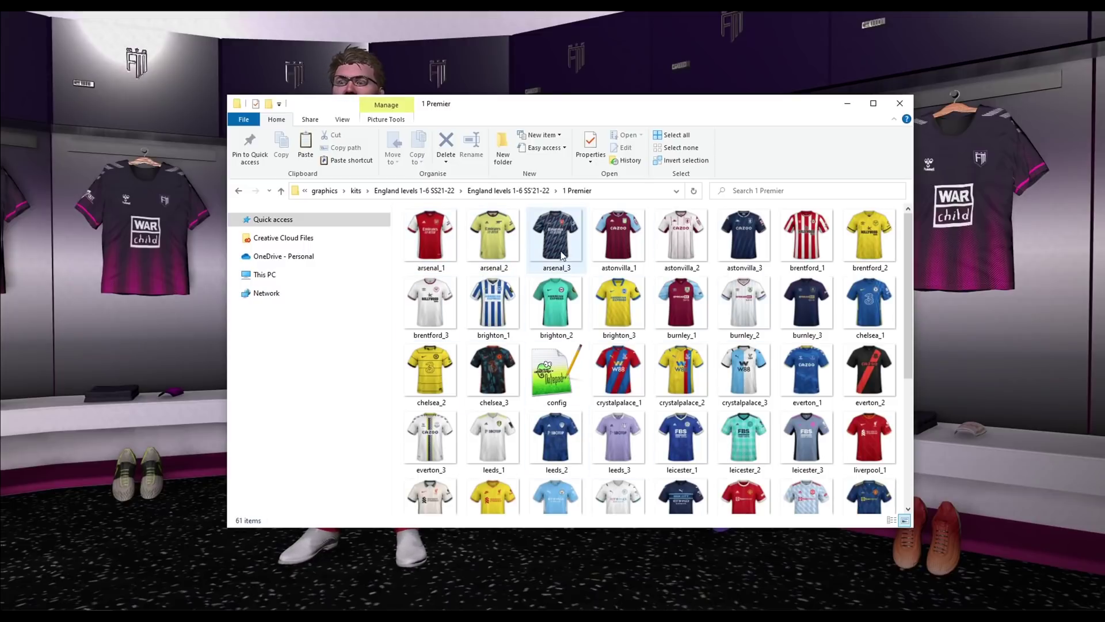
{"action": "left_click", "coordinate": [359, 191]}
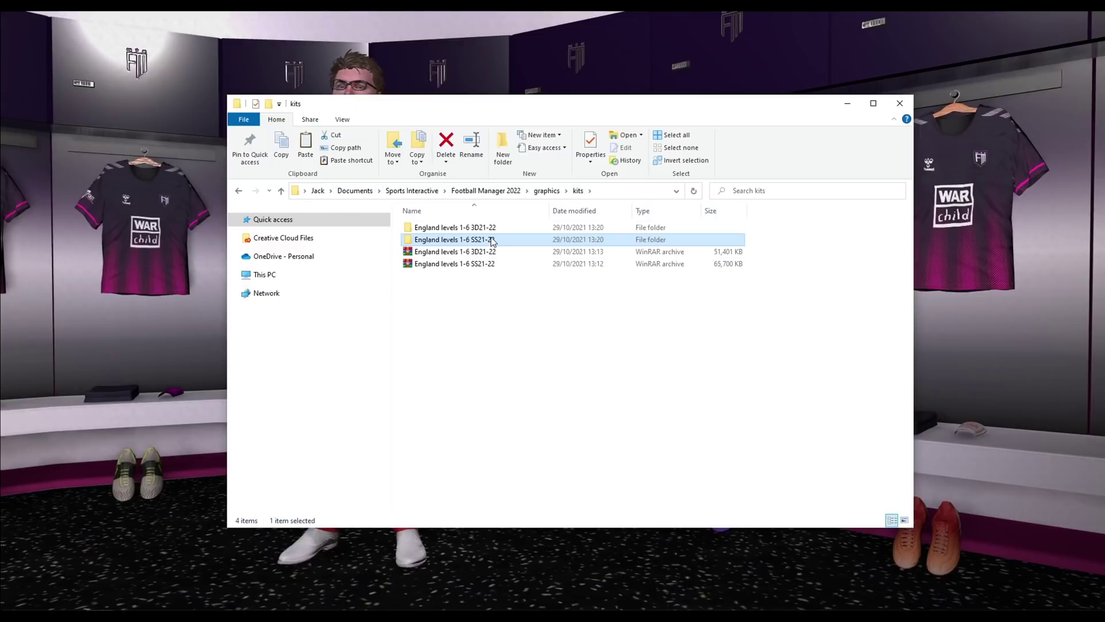
Open the 3D21-22 pack's 1 Premier folder and preview the arsenal_1 kit image
{"action": "double_click", "coordinate": [476, 228]}
{"action": "double_click", "coordinate": [475, 228]}
{"action": "left_click", "coordinate": [475, 228]}
{"action": "double_click", "coordinate": [473, 229]}
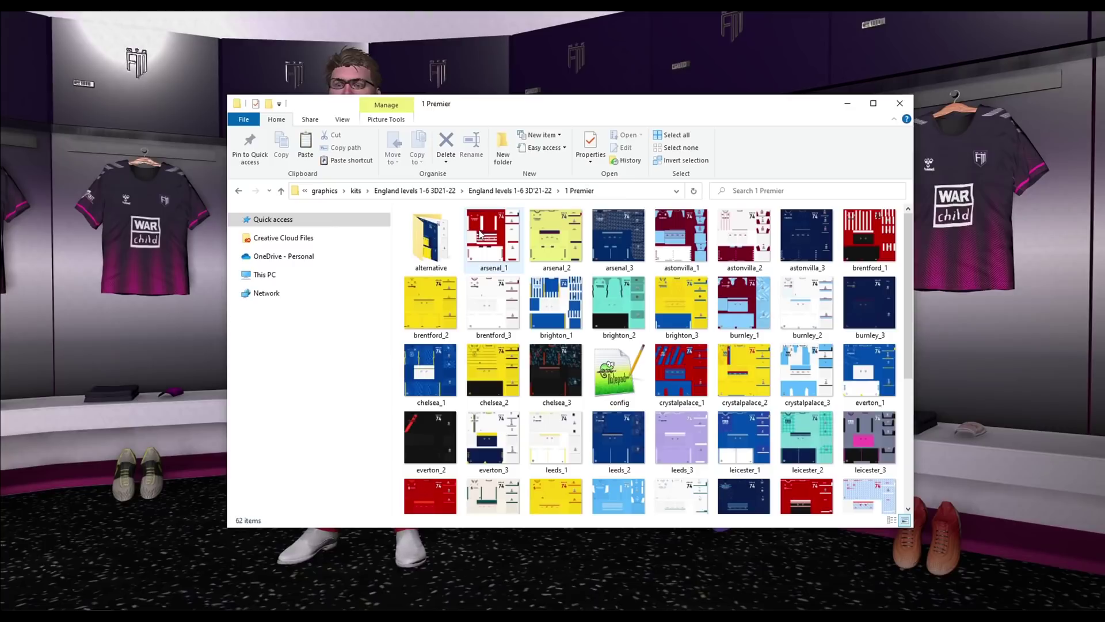
{"action": "double_click", "coordinate": [479, 232]}
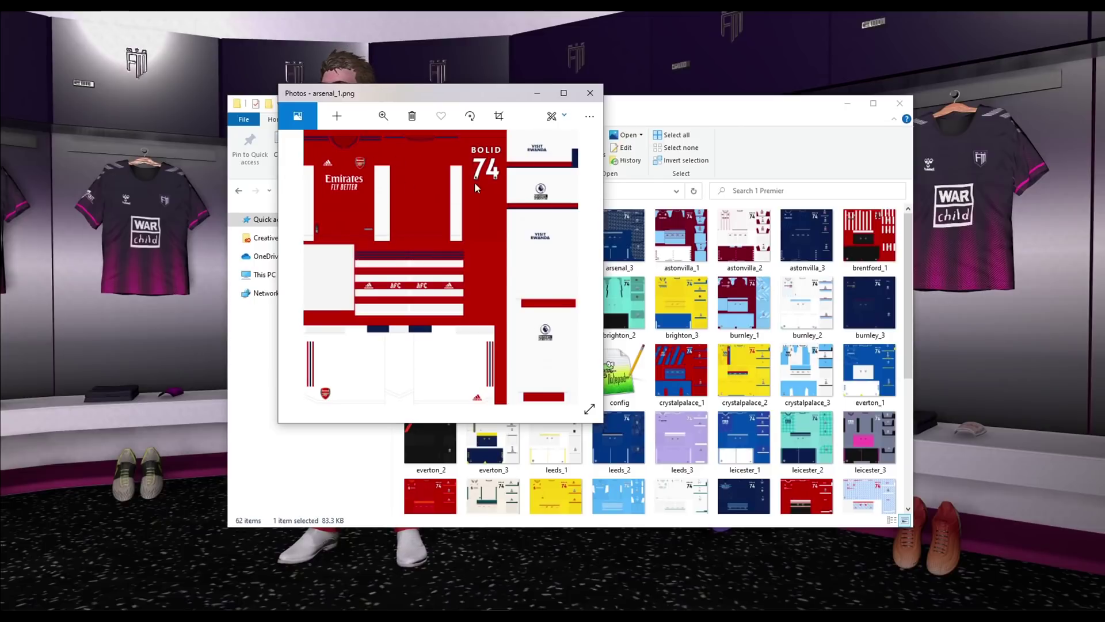
{"action": "left_click", "coordinate": [591, 95]}
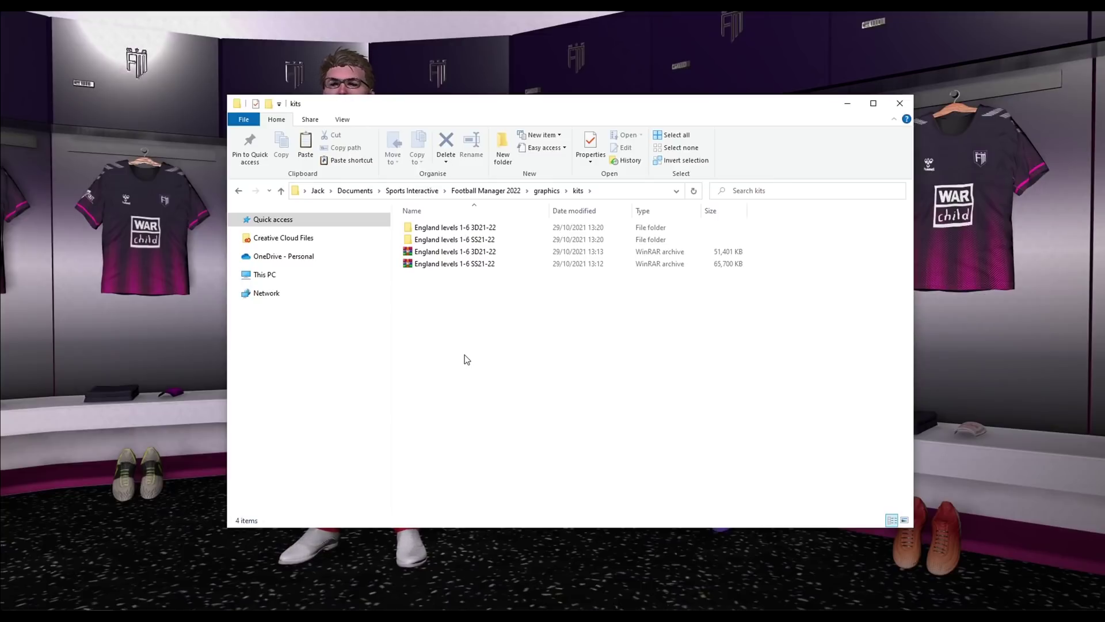
Delete the two England kit archives so only the extracted kit folders remain in graphics/kits
{"action": "left_click_drag", "start_coordinate": [464, 283], "coordinate": [467, 256]}
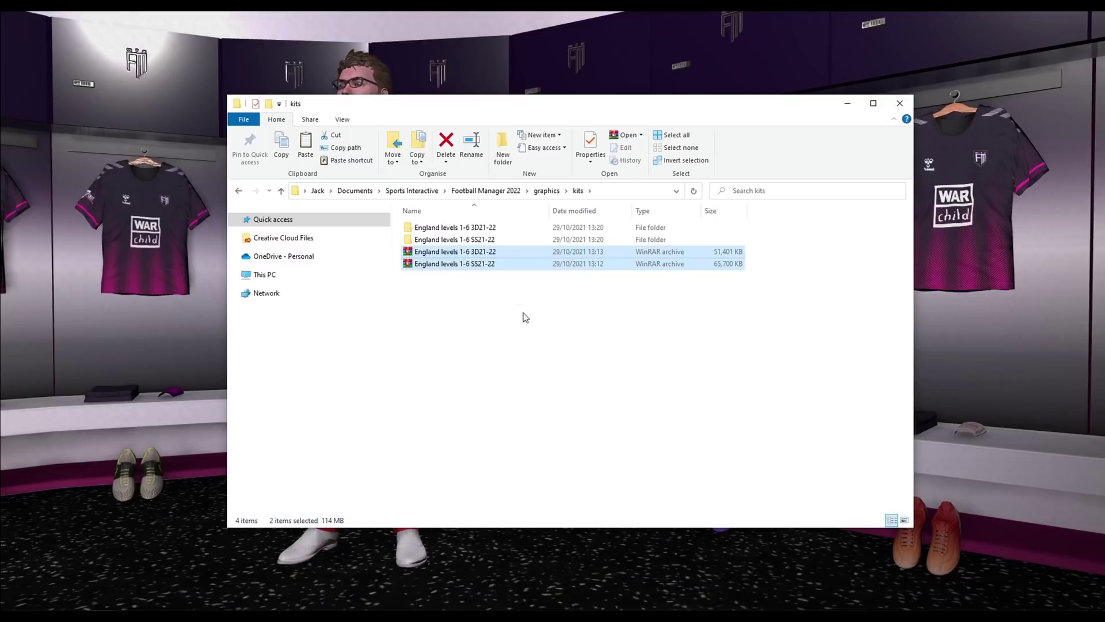
{"action": "key", "text": "Delete"}
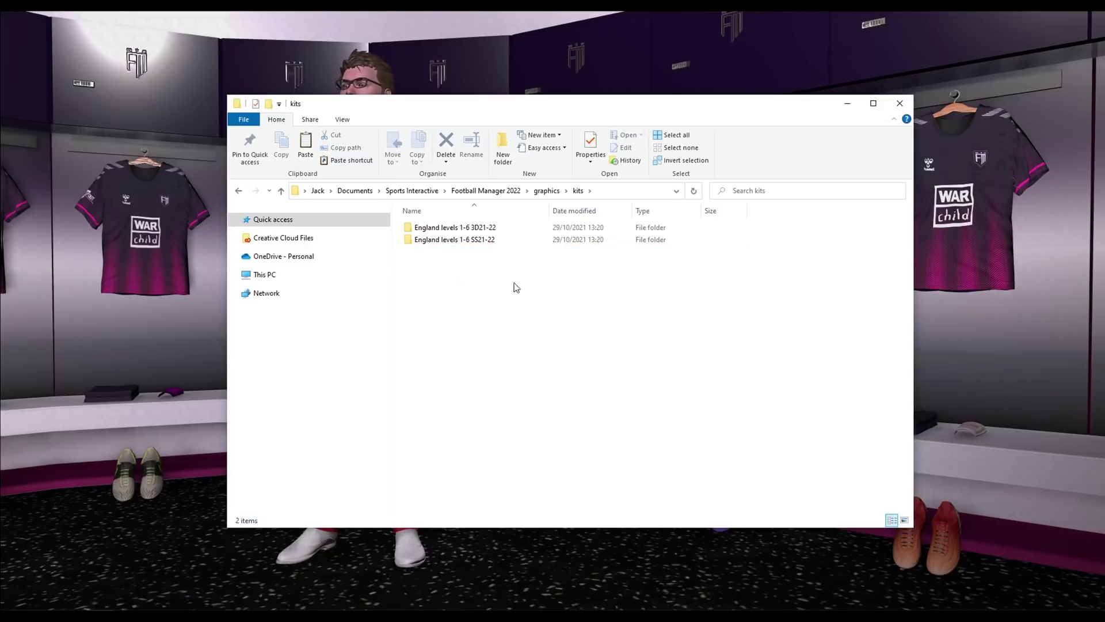
{"action": "left_click", "coordinate": [547, 191]}
{"action": "double_click", "coordinate": [443, 227]}
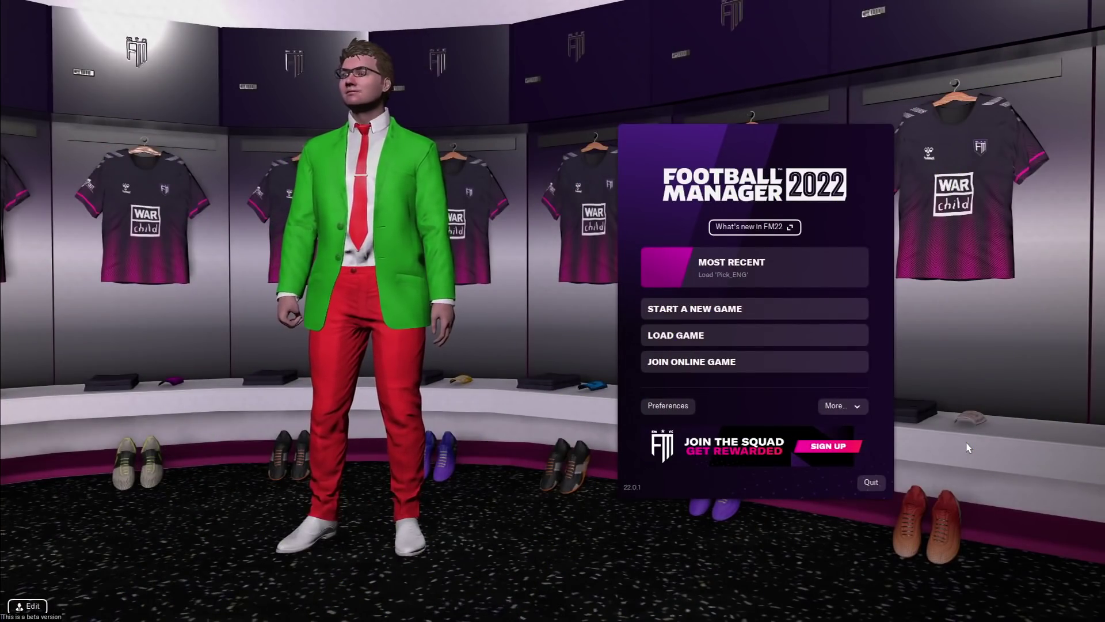
Clear the game's cache from the Interface preferences, then close Preferences without saving other changes
{"action": "left_click", "coordinate": [679, 410]}
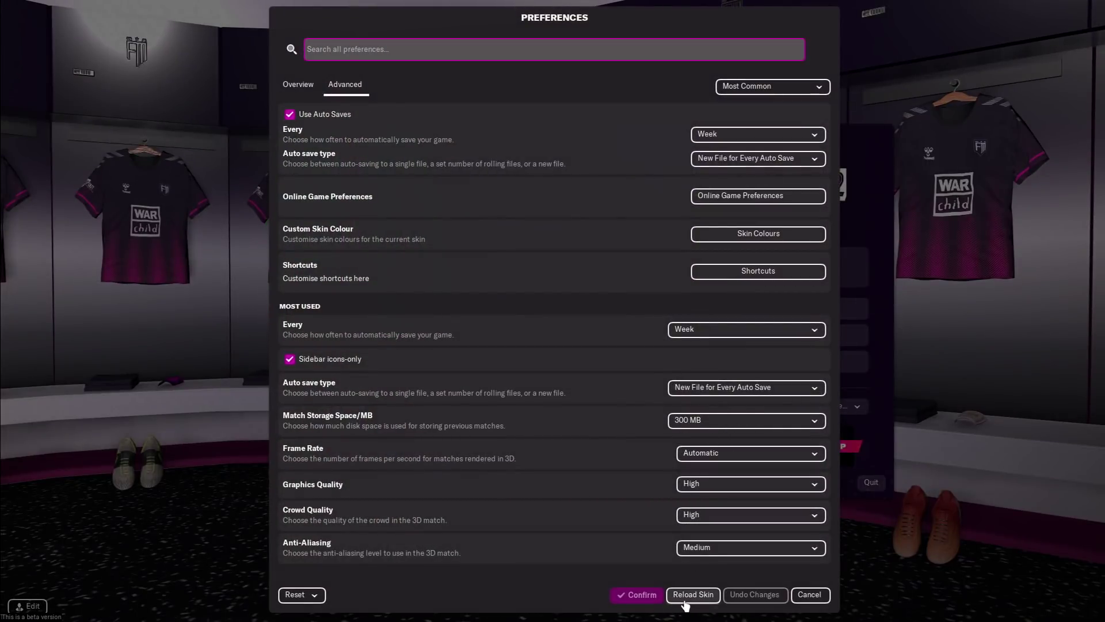
{"action": "left_click", "coordinate": [771, 86]}
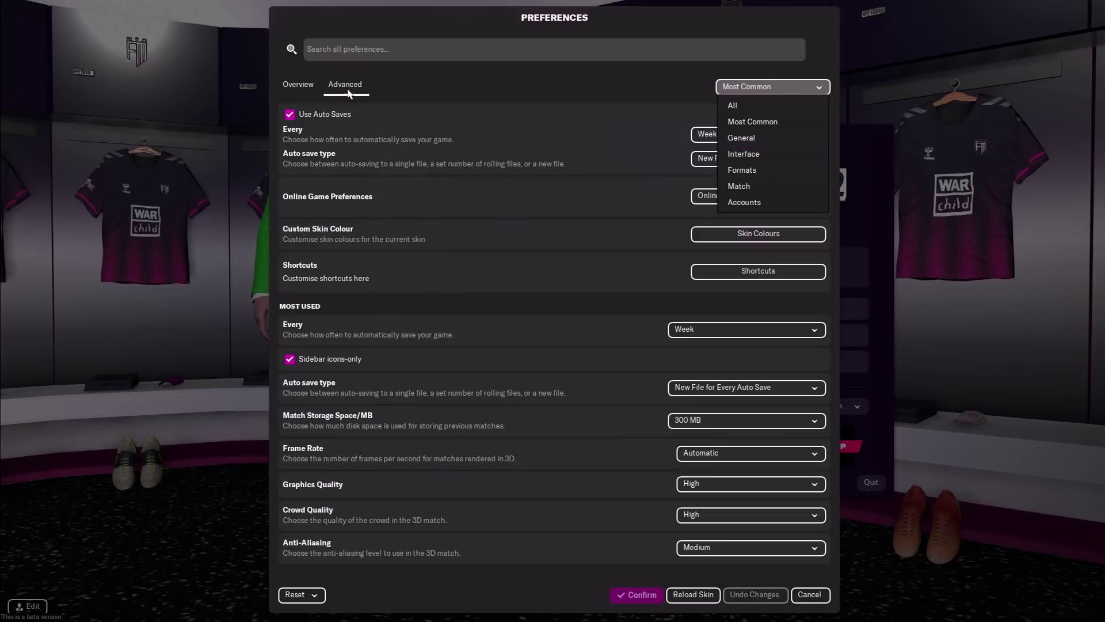
{"action": "left_click", "coordinate": [745, 155]}
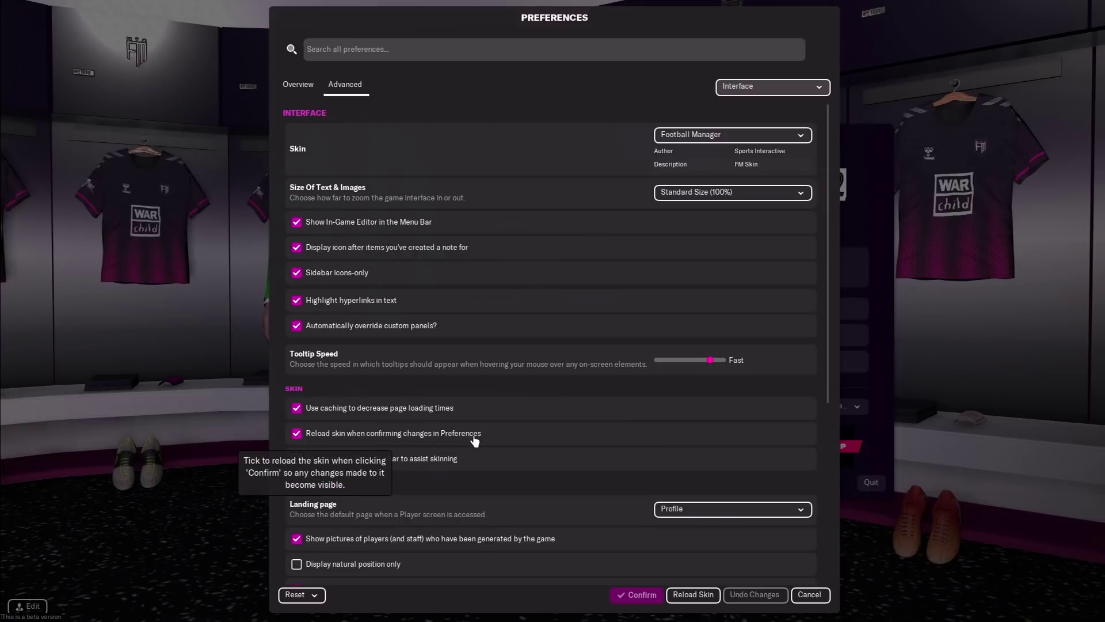
{"action": "left_click", "coordinate": [291, 598]}
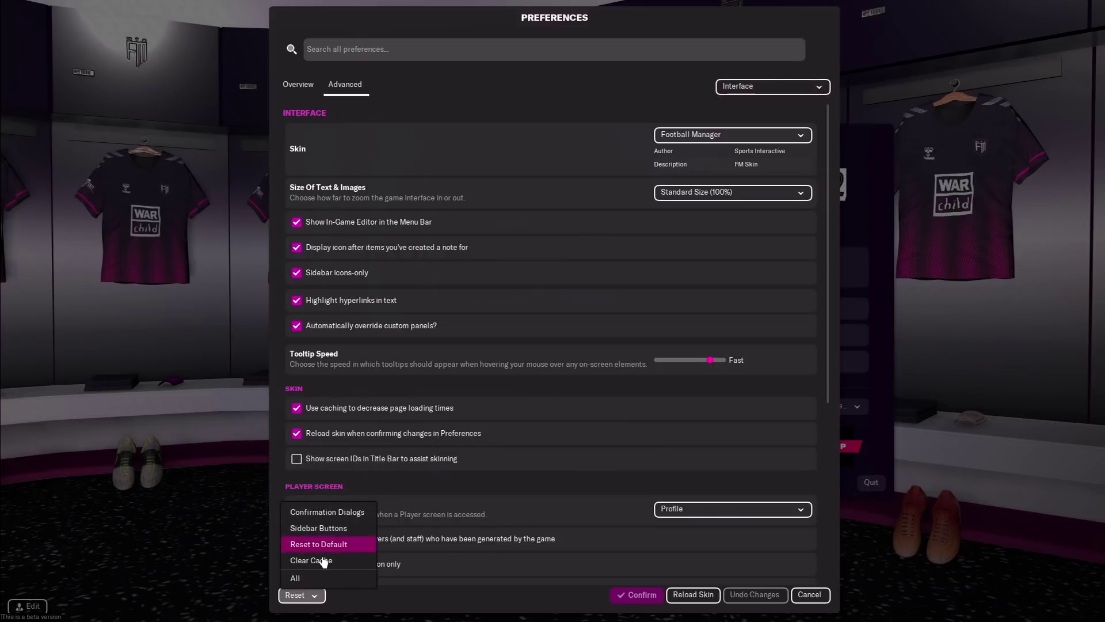
{"action": "left_click", "coordinate": [323, 559]}
{"action": "left_click", "coordinate": [611, 356]}
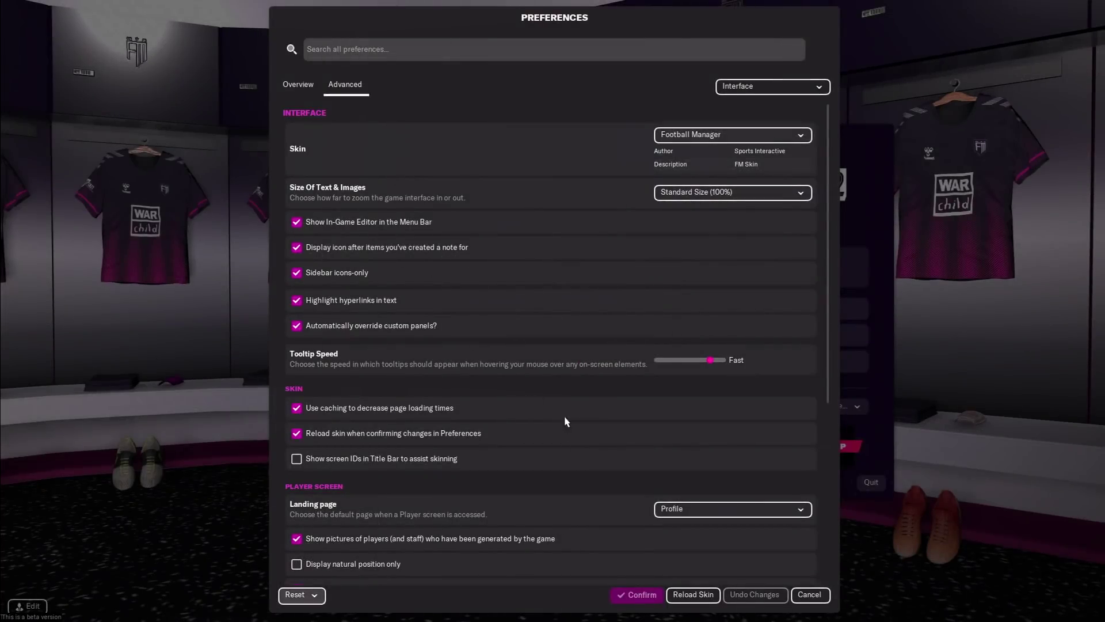
{"action": "left_click", "coordinate": [316, 460]}
{"action": "left_click", "coordinate": [315, 462]}
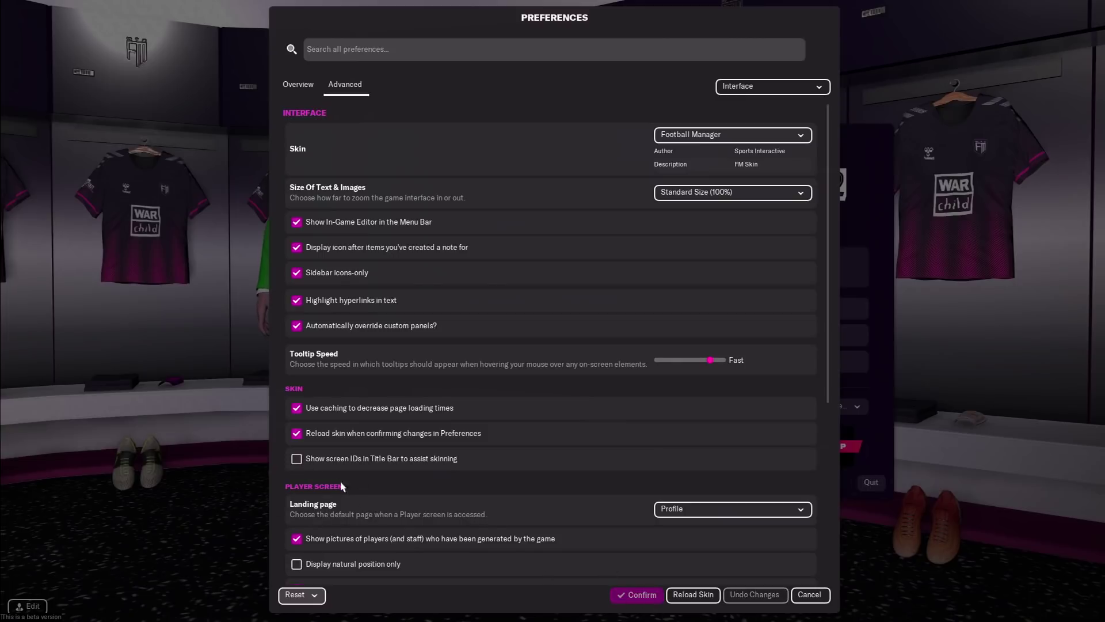
{"action": "left_click", "coordinate": [808, 595]}
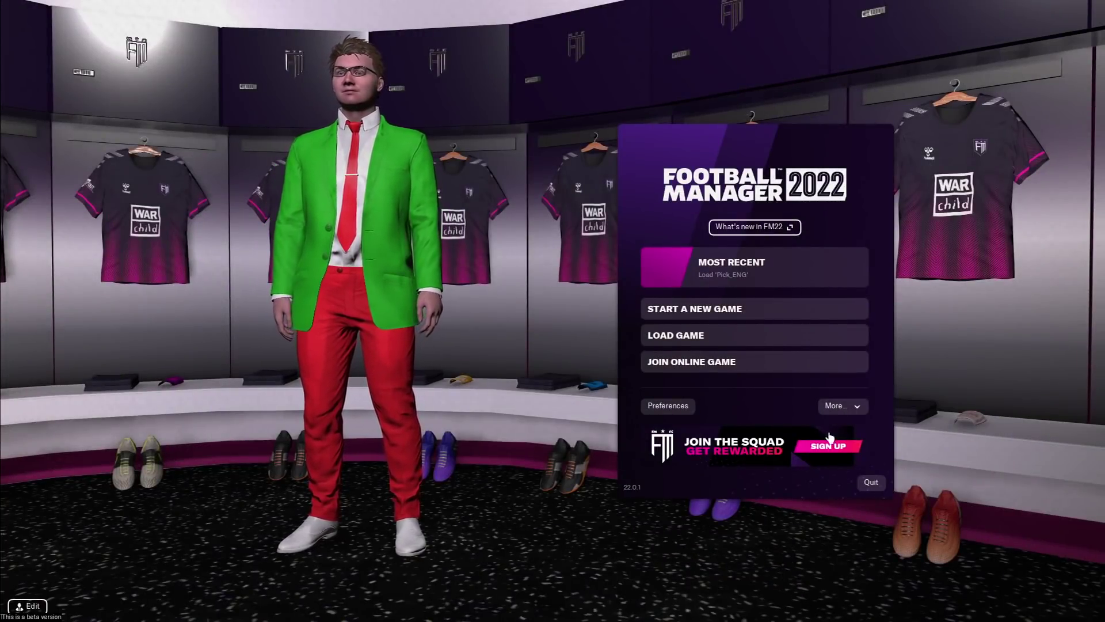
Load the most recent save and advance through the news, club info, vision and arrangements pages to the Inbox
{"action": "left_click", "coordinate": [762, 283]}
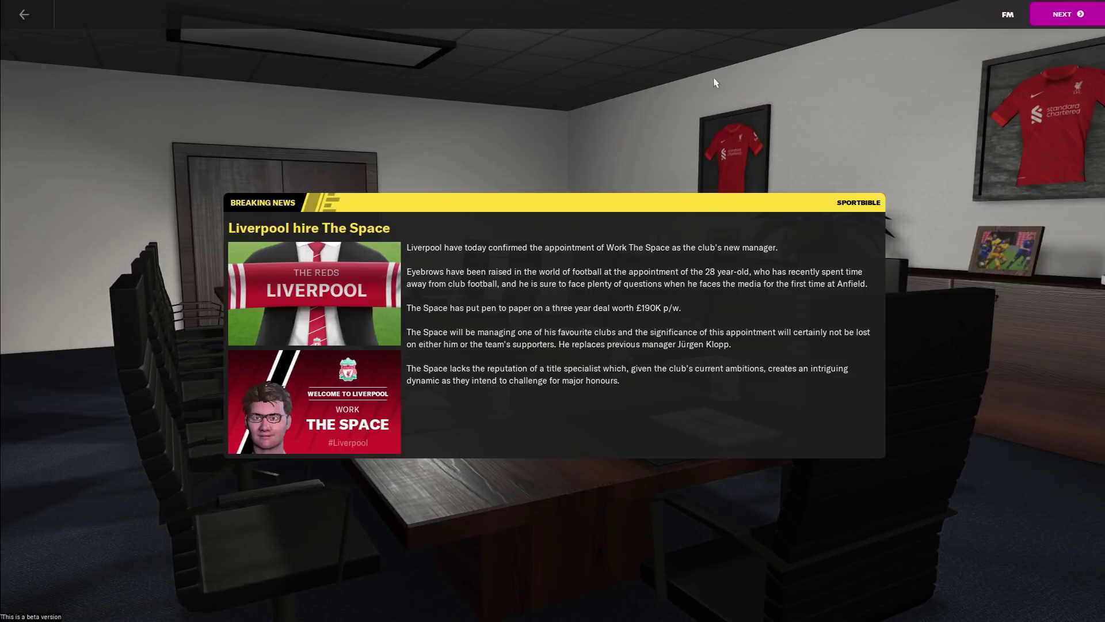
{"action": "left_click", "coordinate": [1057, 17]}
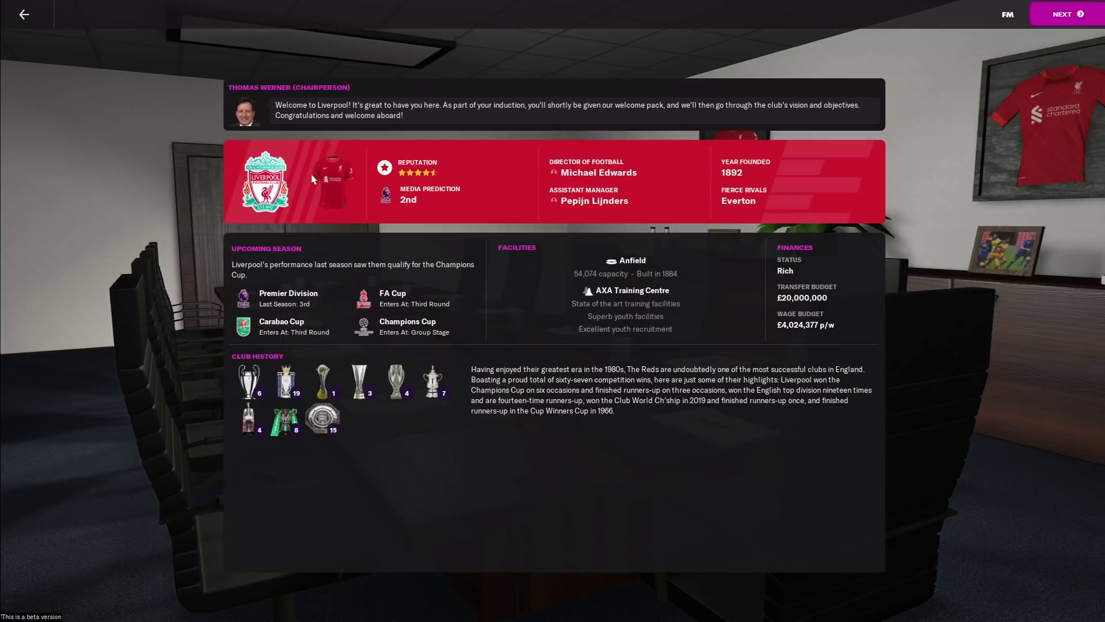
{"action": "left_click", "coordinate": [1087, 21]}
{"action": "left_click", "coordinate": [1086, 20]}
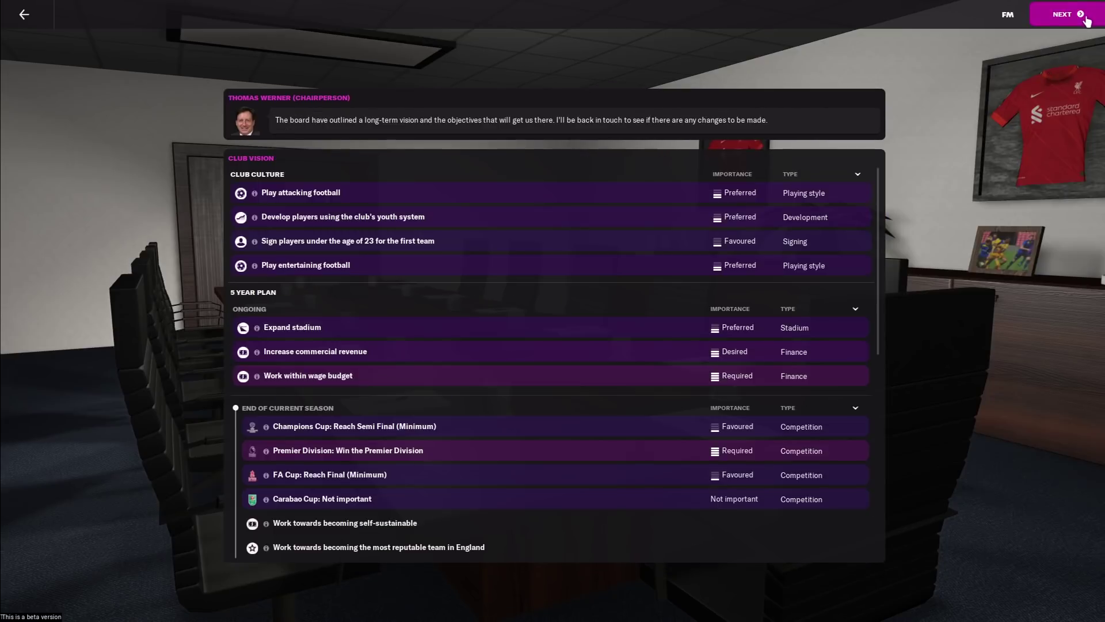
{"action": "left_click", "coordinate": [1087, 21]}
{"action": "left_click", "coordinate": [1086, 18]}
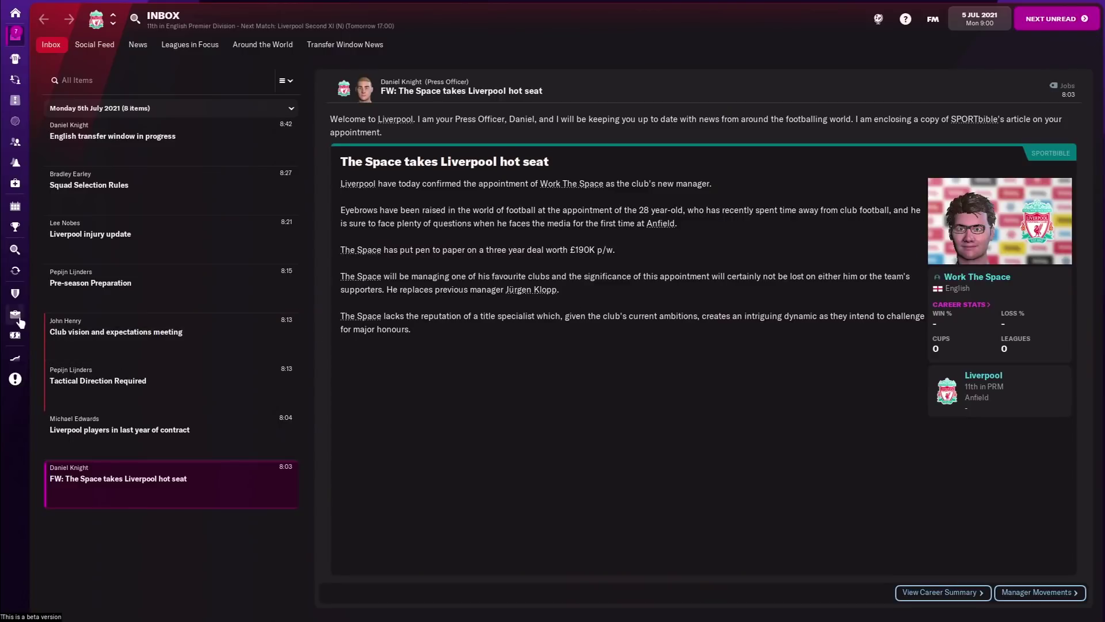
View the new kits on Liverpool's and Manchester City's club profiles
{"action": "left_click", "coordinate": [15, 296]}
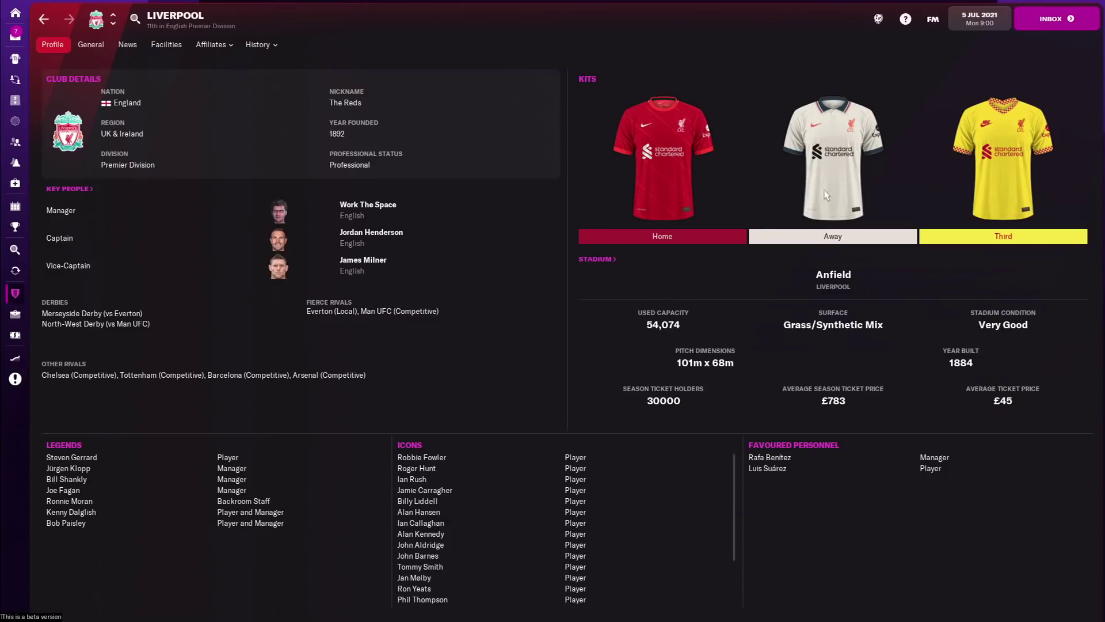
{"action": "left_click", "coordinate": [113, 23]}
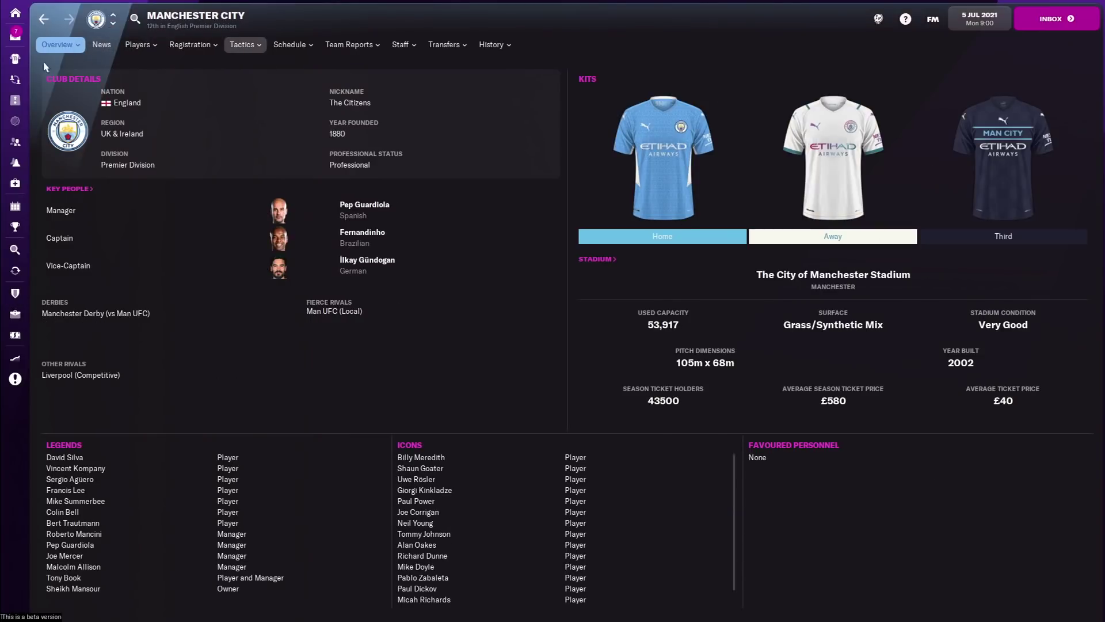
{"action": "left_click", "coordinate": [112, 18]}
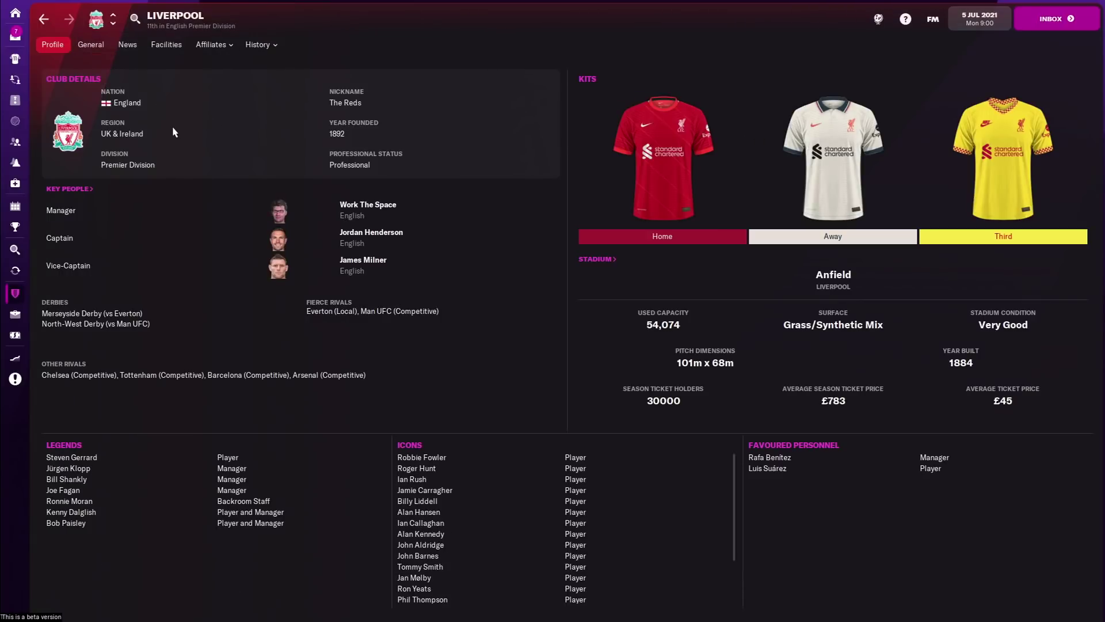
Open the manager appearance editor at the head options from My Profile
{"action": "left_click", "coordinate": [368, 205]}
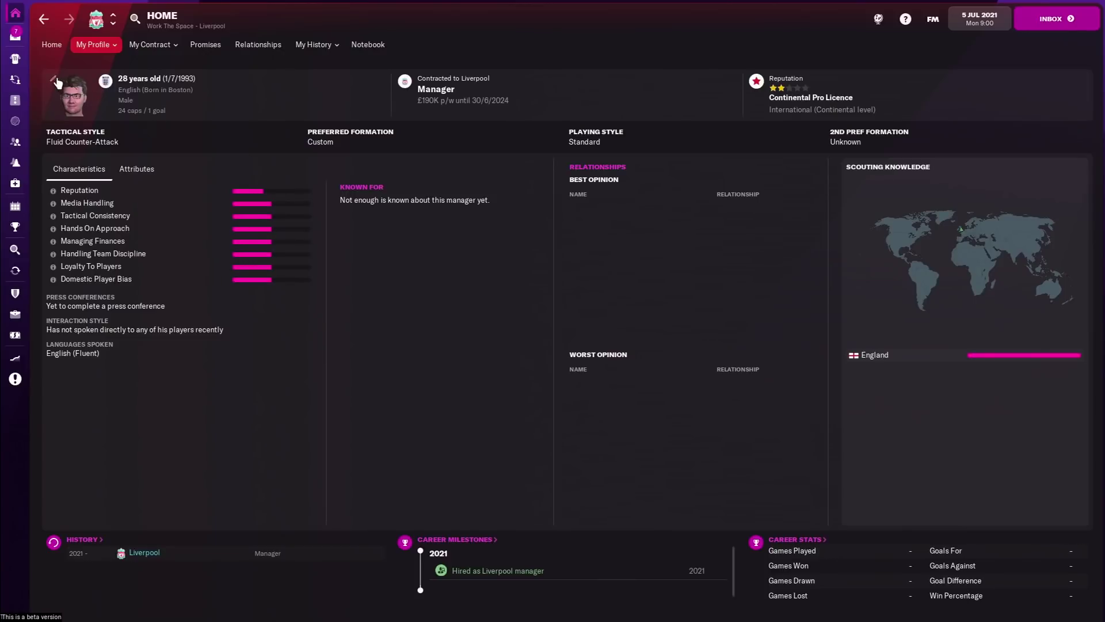
{"action": "left_click", "coordinate": [53, 82]}
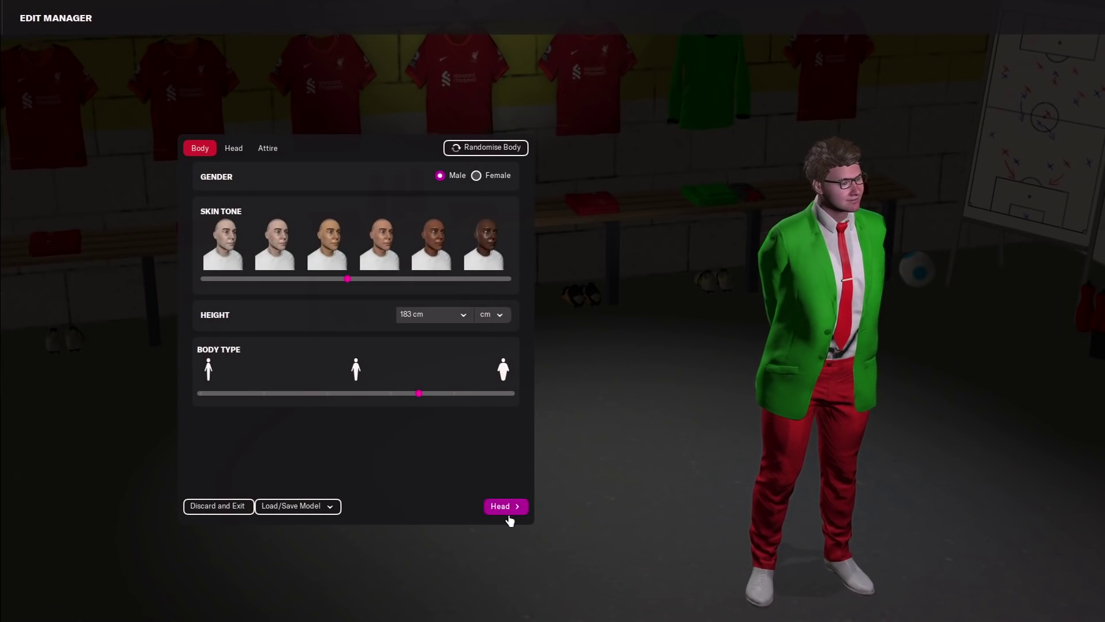
{"action": "left_click", "coordinate": [506, 506]}
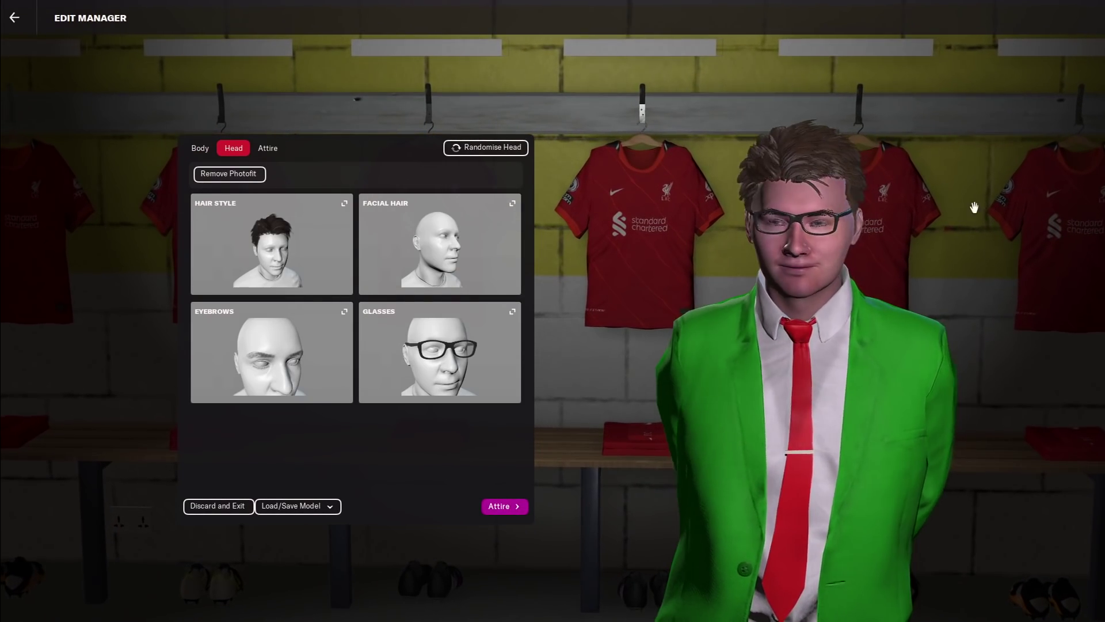